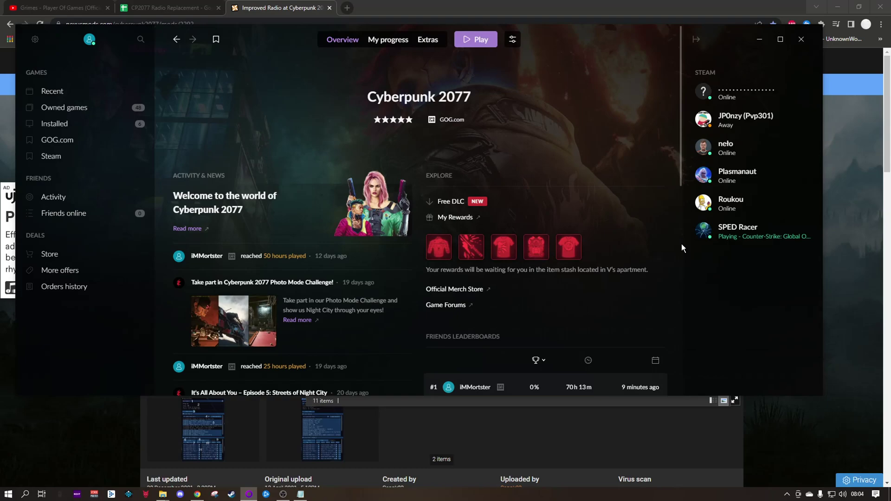
# Dismiss the launcher overlay, select the IMPROVED RADIO title, then switch to the radio spreadsheet.
pyautogui.hotkey('alt', 'Tab')
pyautogui.moveTo(250, 258); pyautogui.dragTo(149, 257)
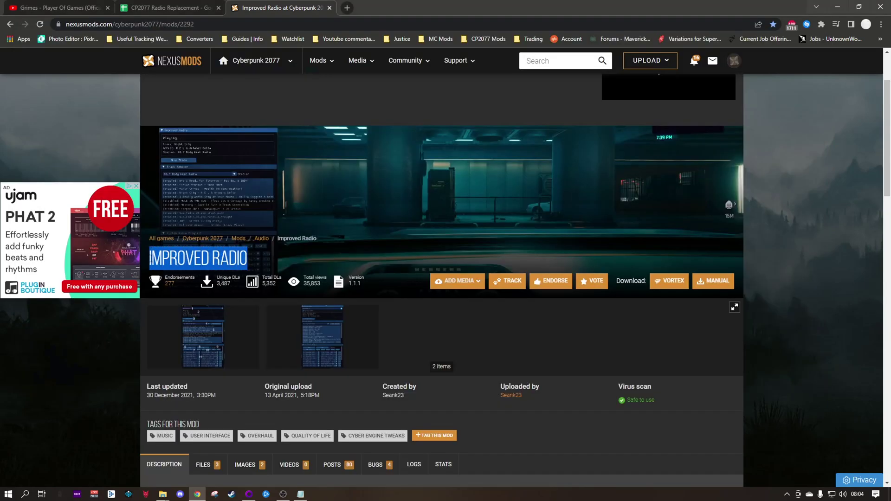
pyautogui.moveTo(210, 257); pyautogui.dragTo(248, 257)
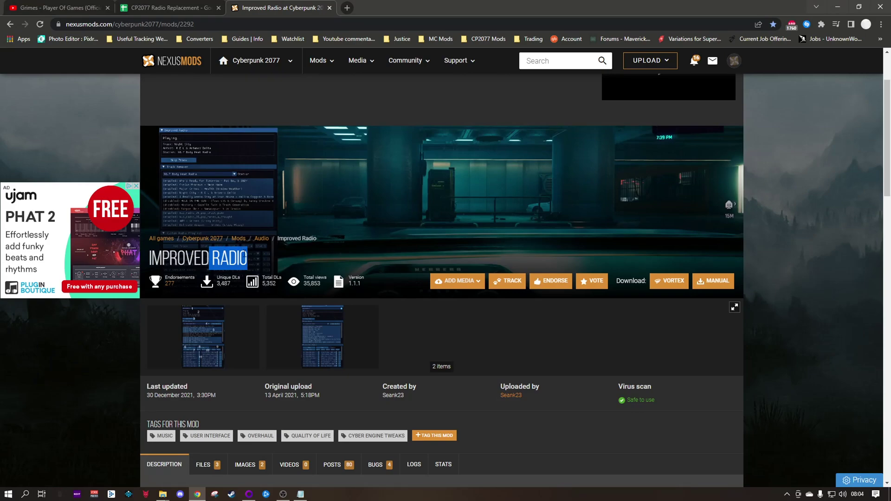
pyautogui.click(249, 255)
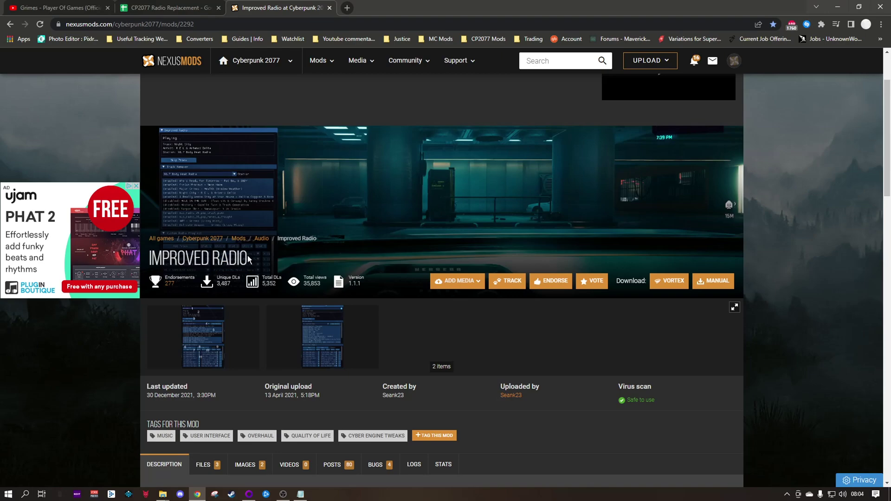
pyautogui.moveTo(248, 257); pyautogui.dragTo(147, 258)
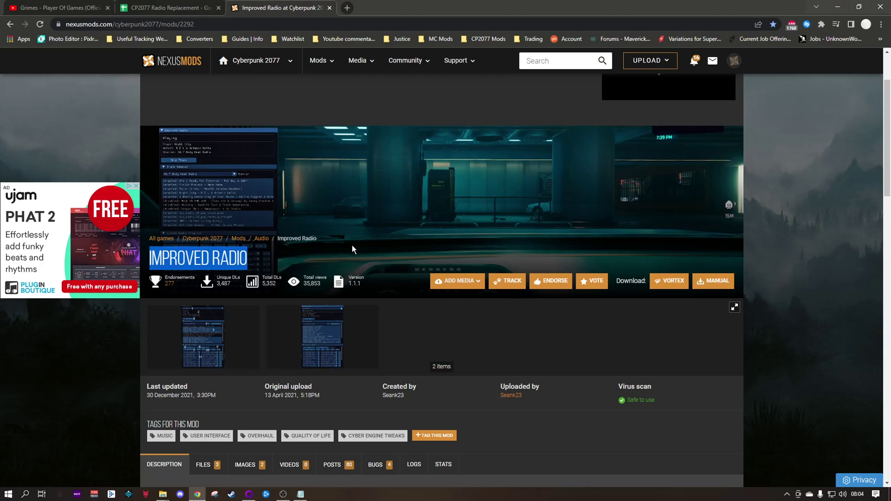
pyautogui.hotkey('ctrl', 'shift', 'Tab')
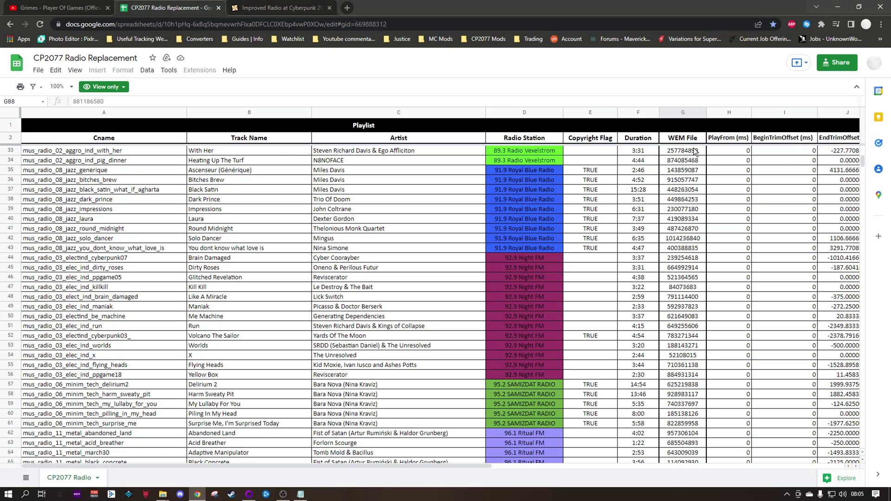
pyautogui.scroll(5, 673, 152)
pyautogui.scroll(5, 689, 156)
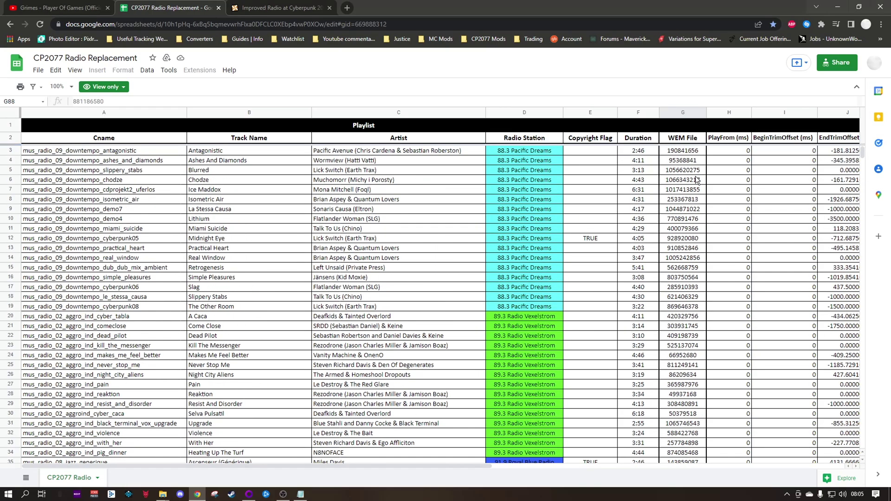
pyautogui.scroll(-4, 691, 182)
pyautogui.scroll(-5, 688, 289)
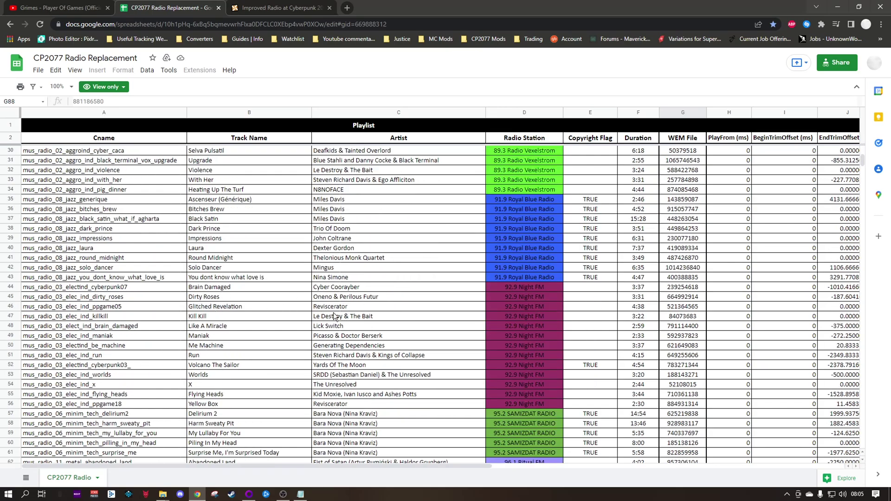
pyautogui.scroll(5, 515, 292)
pyautogui.scroll(4, 528, 272)
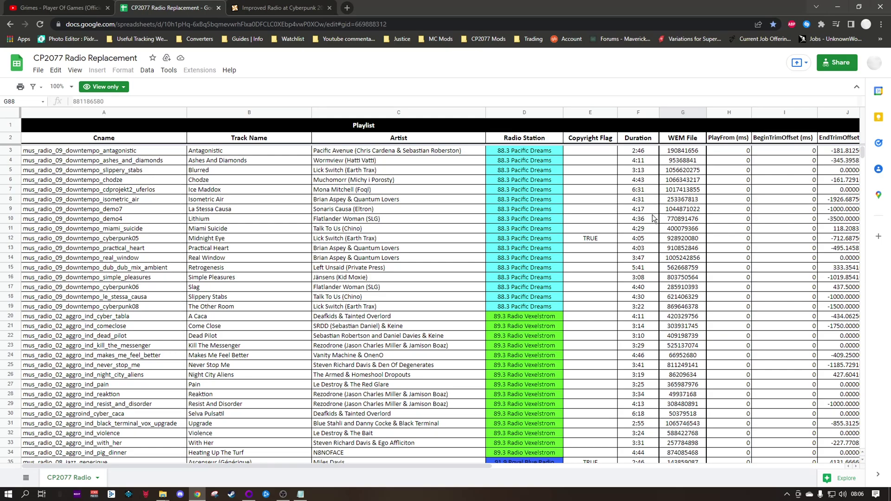
pyautogui.scroll(-10, 446, 279)
pyautogui.scroll(-10, 446, 279)
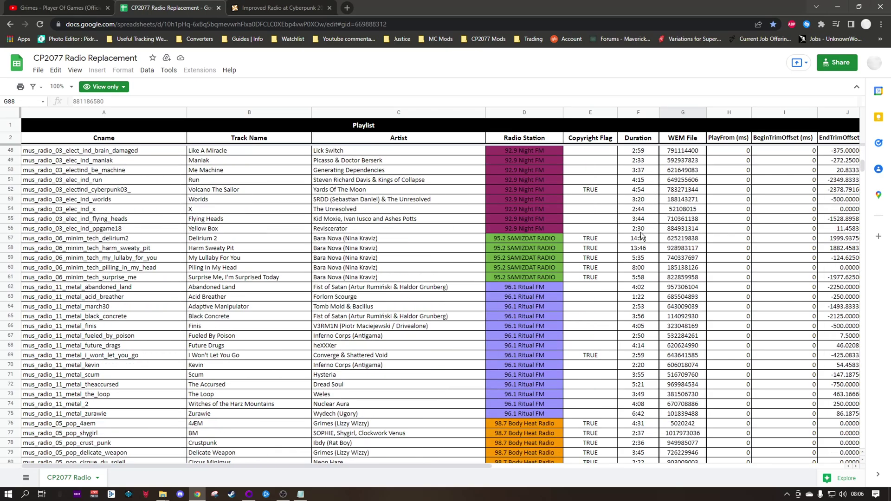
pyautogui.scroll(-5, 446, 278)
# Bring up the Downloads folder and select the four Grimes WAV files.
pyautogui.hotkey('alt', 'Tab')
pyautogui.moveTo(555, 322)
pyautogui.mouseDown()
pyautogui.moveTo(416, 318)
pyautogui.moveTo(584, 327)
pyautogui.mouseUp()
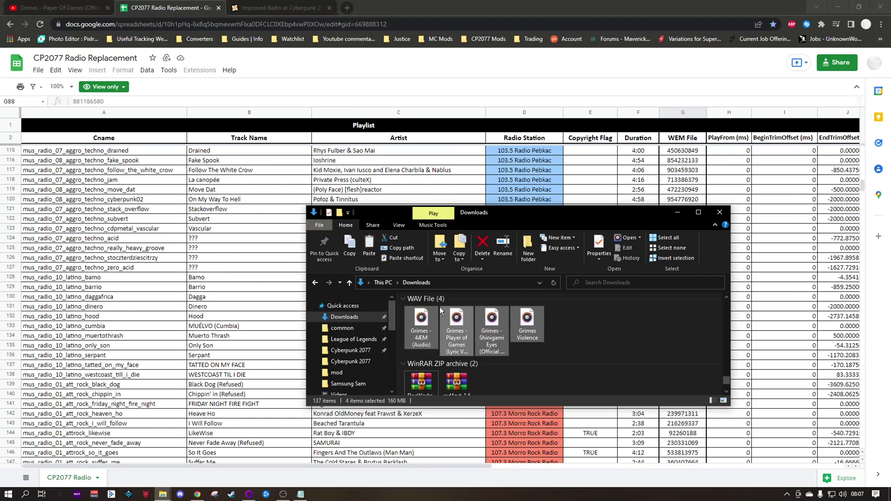
# Inspect the Player of Games, Shinigami Eyes and 4ÆM WAV files one by one.
pyautogui.click(453, 323)
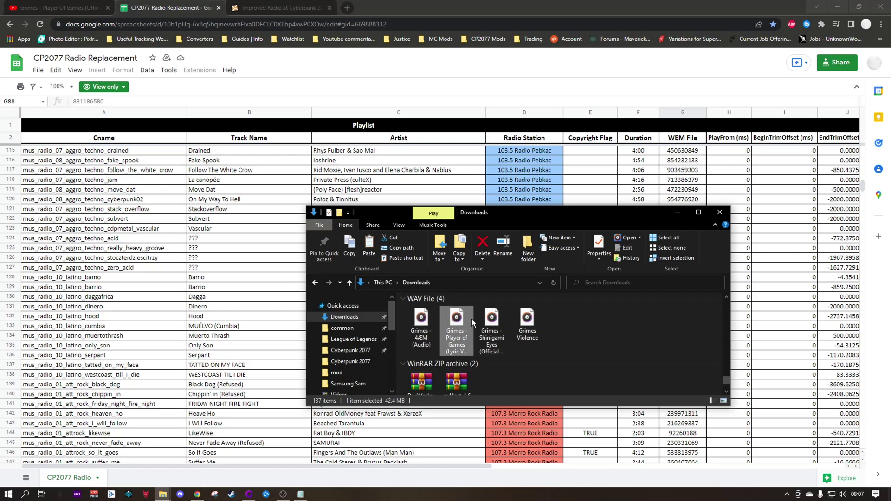
pyautogui.click(490, 327)
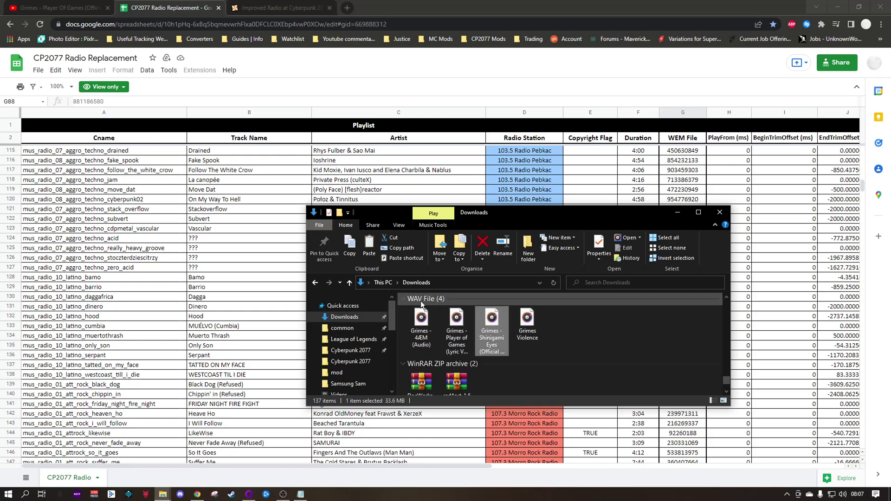
pyautogui.click(456, 324)
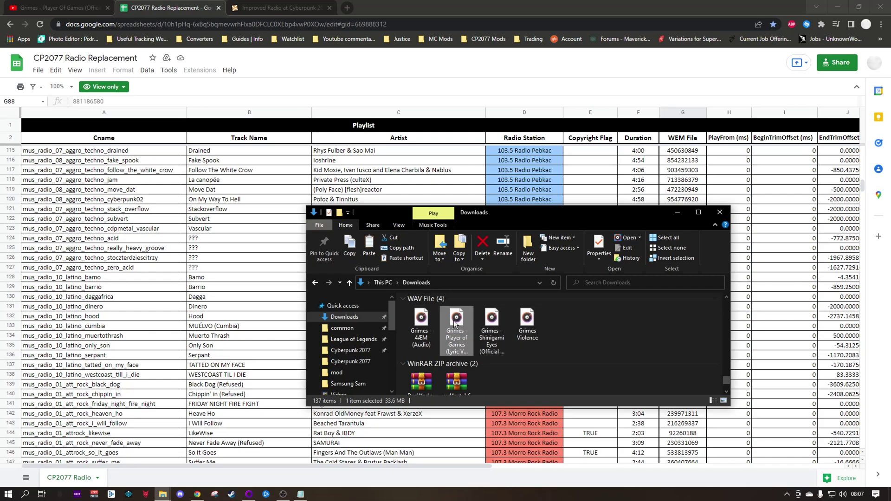
pyautogui.click(420, 323)
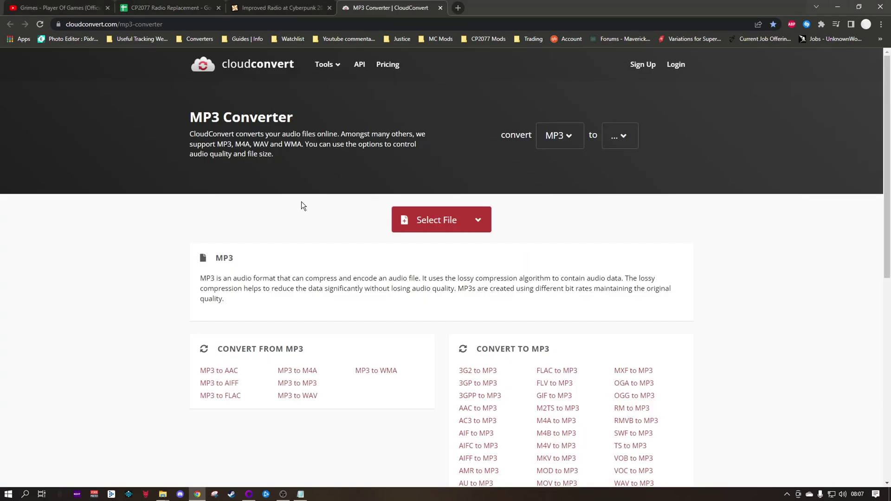
pyautogui.scroll(-1, 302, 205)
pyautogui.scroll(1, 299, 205)
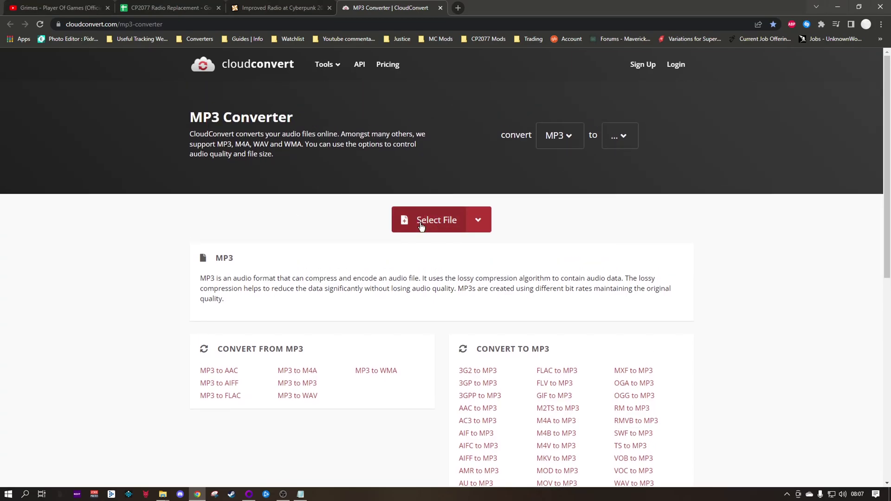
# Choose WAV as CloudConvert's output format.
pyautogui.click(616, 135)
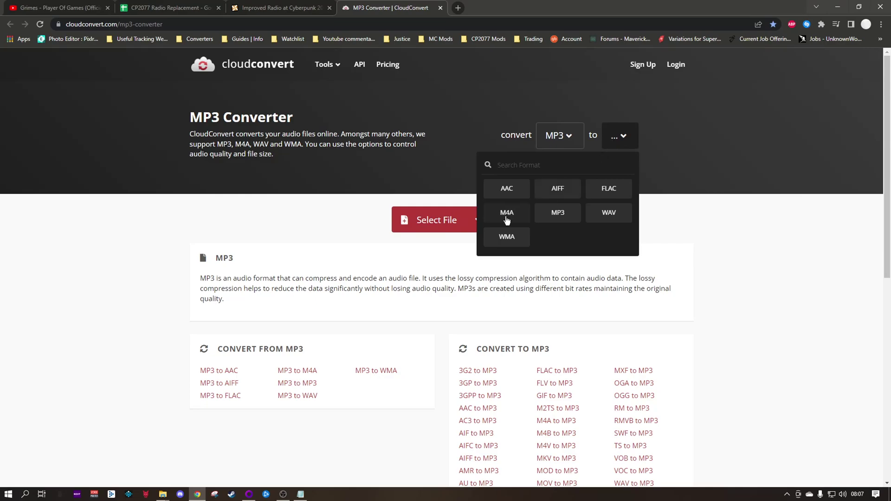
pyautogui.click(609, 214)
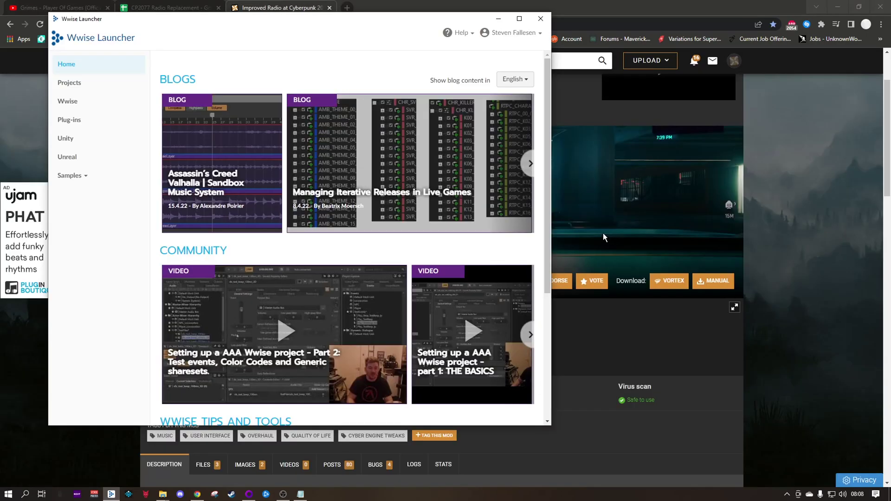
pyautogui.moveTo(547, 195)
pyautogui.mouseDown()
pyautogui.moveTo(546, 313)
pyautogui.moveTo(546, 142)
pyautogui.mouseUp()
# Select the installed Wwise version 2019.2.14.7616 on the launcher's Wwise page.
pyautogui.click(68, 101)
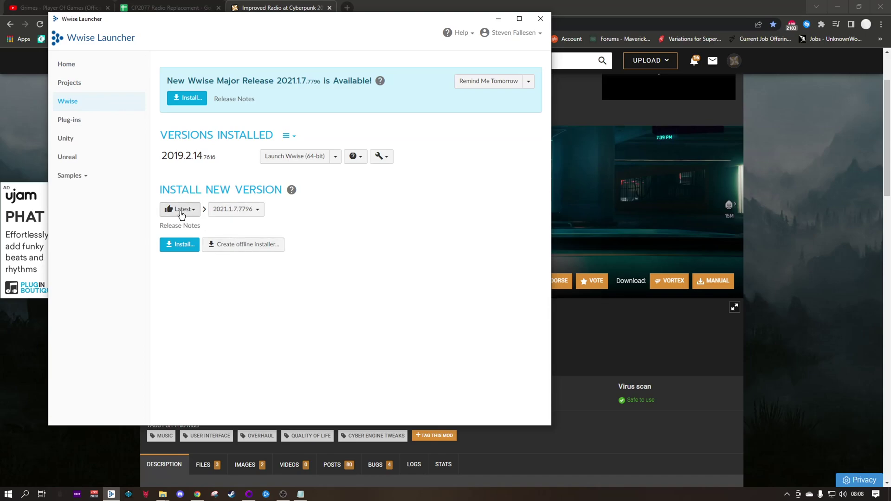
pyautogui.click(235, 208)
pyautogui.click(236, 237)
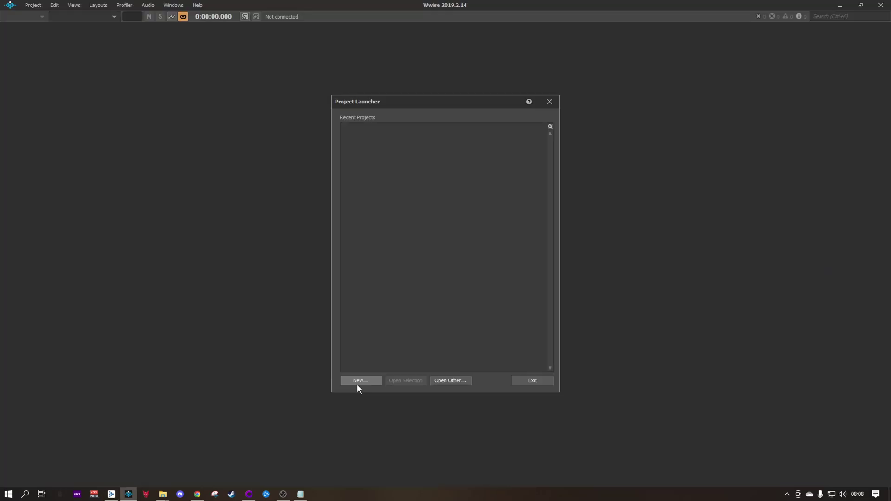
# Create the BodyHeat FM project and apply Vorbis Quality High as the default conversion.
pyautogui.click(357, 382)
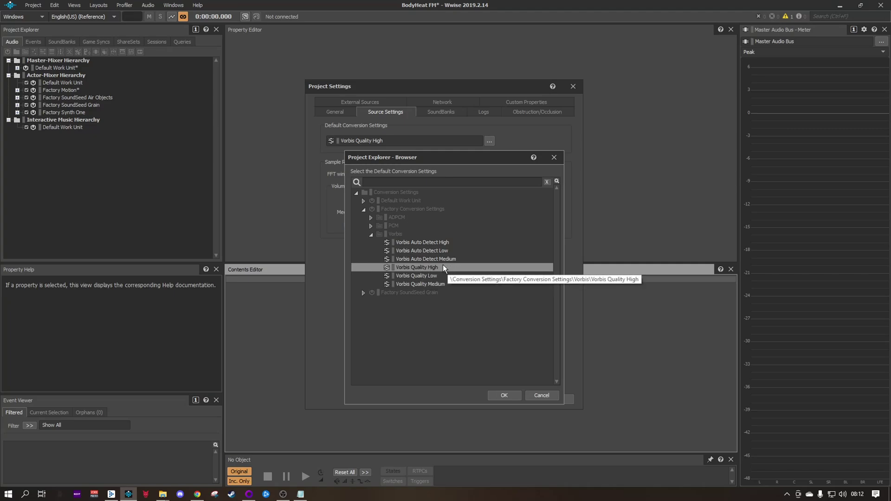
pyautogui.click(509, 397)
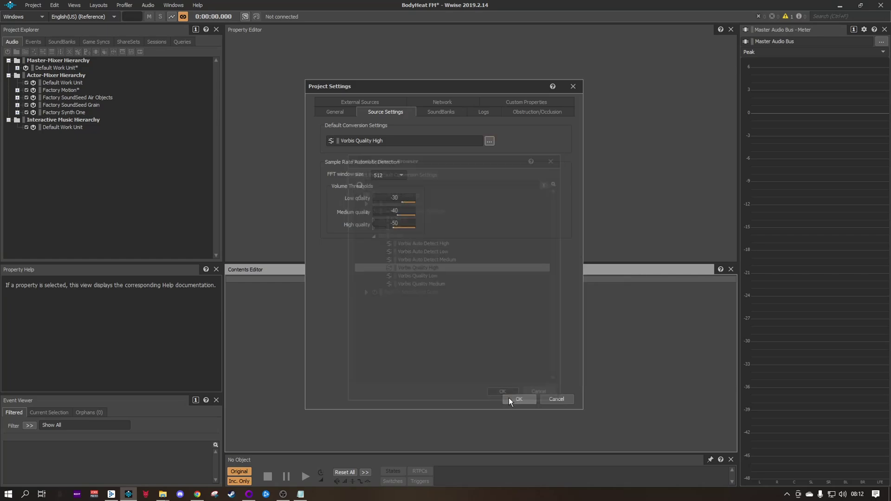
pyautogui.click(522, 399)
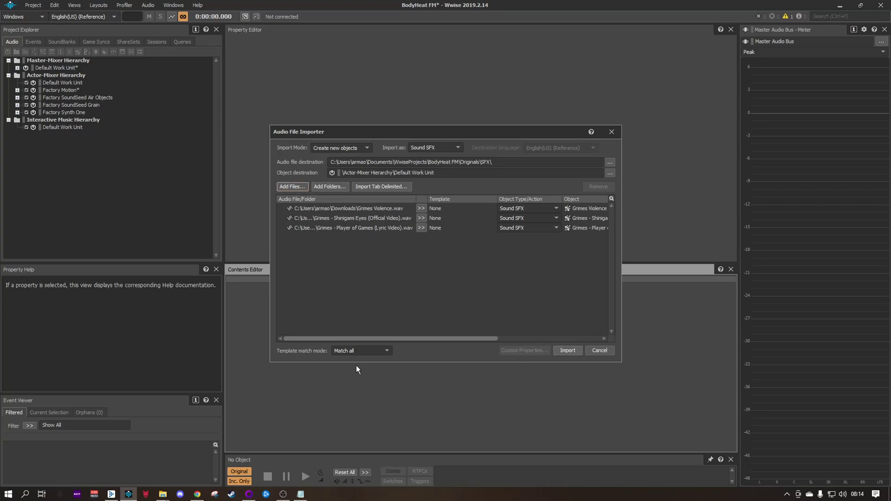
# Import the three Grimes audio files and browse them under Default Work Unit.
pyautogui.click(576, 353)
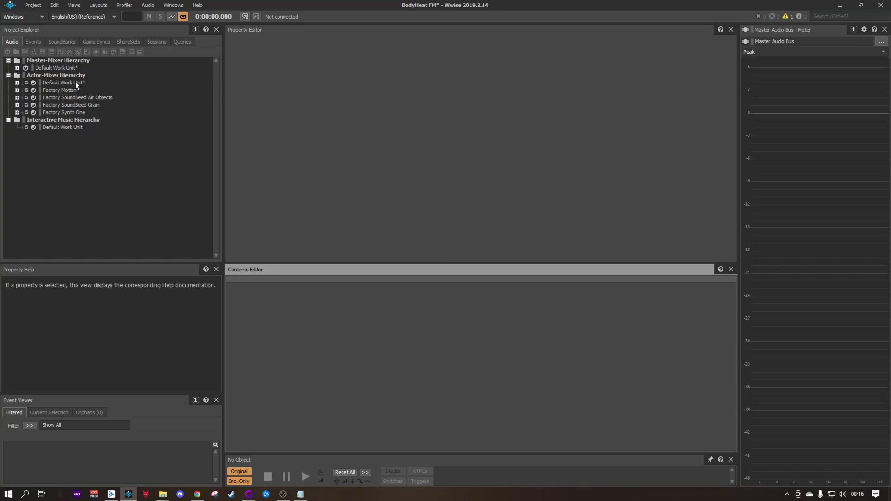
pyautogui.click(17, 82)
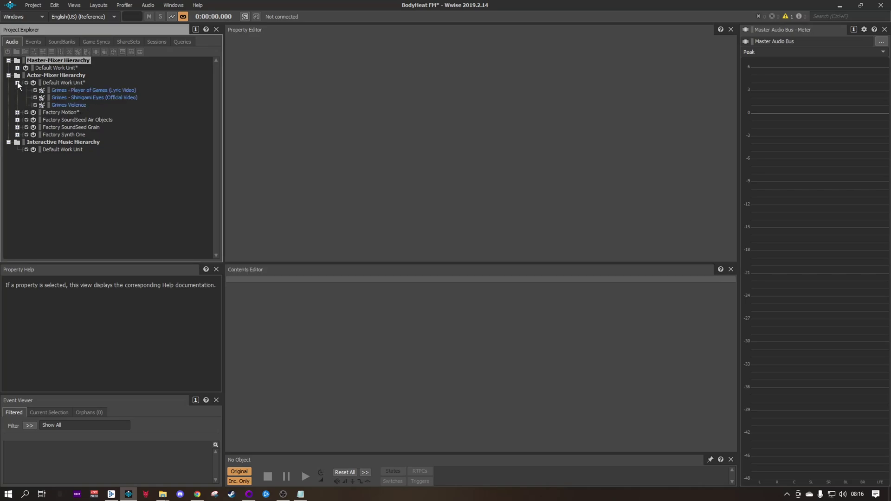
pyautogui.click(67, 105)
pyautogui.press('Up')
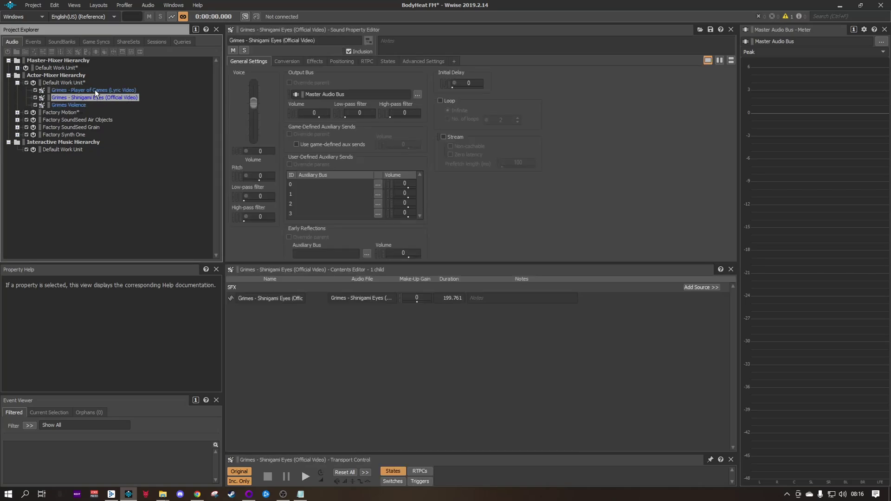
pyautogui.press('Up')
pyautogui.press('Down')
pyautogui.press('Down')
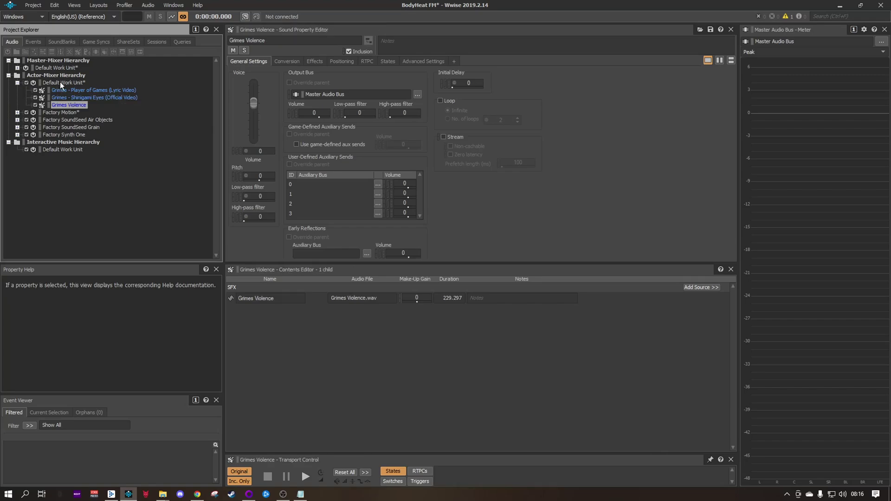
# Convert the Default Work Unit's audio files for Windows.
pyautogui.rightClick(60, 81)
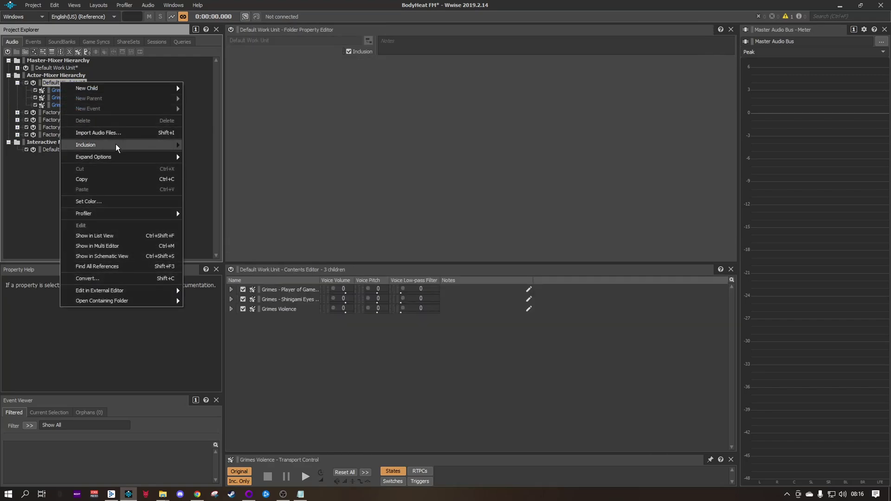
pyautogui.click(129, 279)
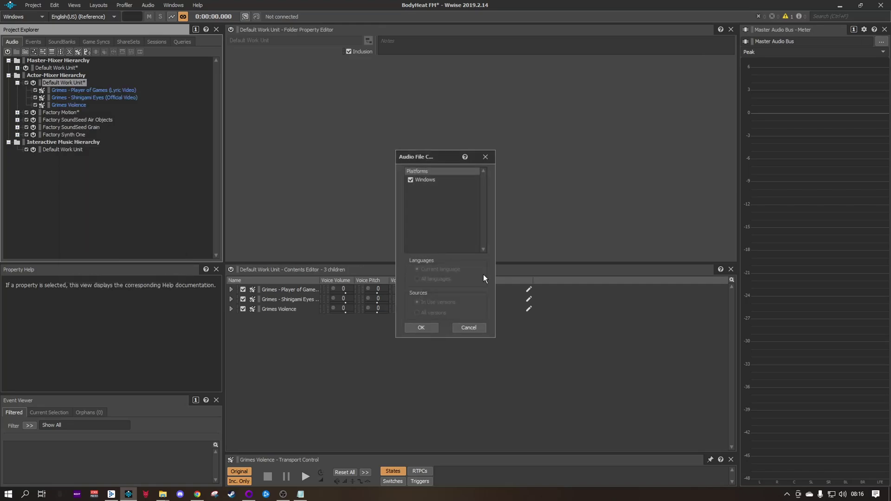
pyautogui.click(421, 328)
# Open BodyHeat FM's .cache\Windows\SFX folder and select the three Grimes WEM files.
pyautogui.moveTo(542, 112); pyautogui.dragTo(448, 113)
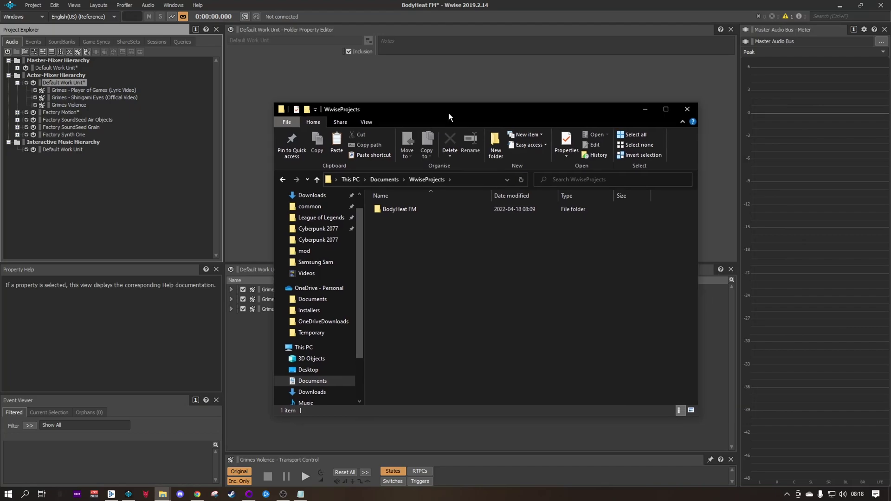
pyautogui.scroll(-3, 357, 248)
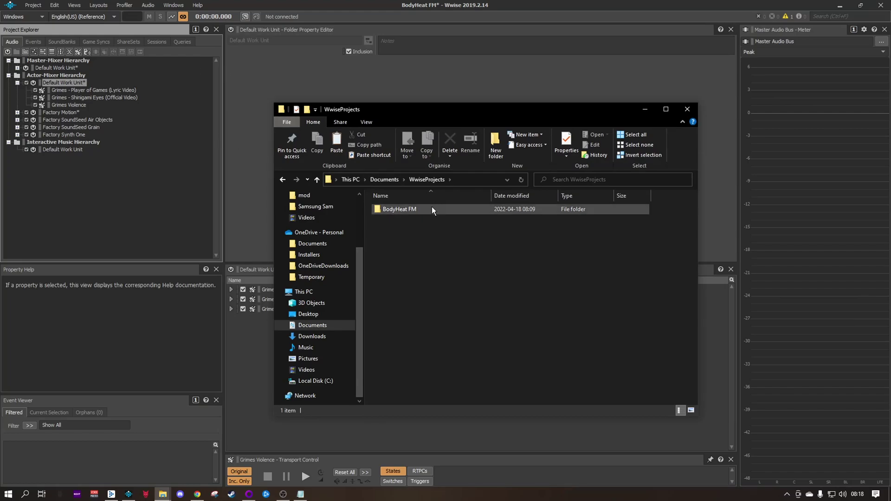
pyautogui.doubleClick(417, 208)
pyautogui.doubleClick(418, 209)
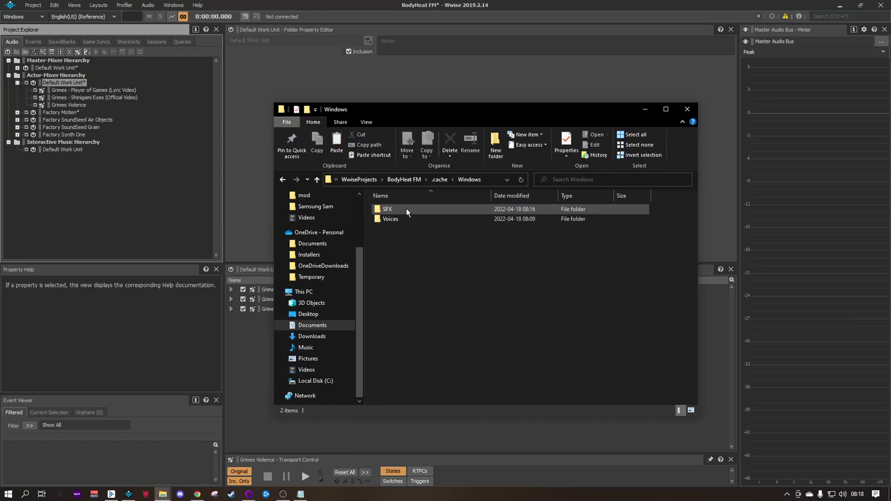
pyautogui.moveTo(445, 241); pyautogui.dragTo(436, 205)
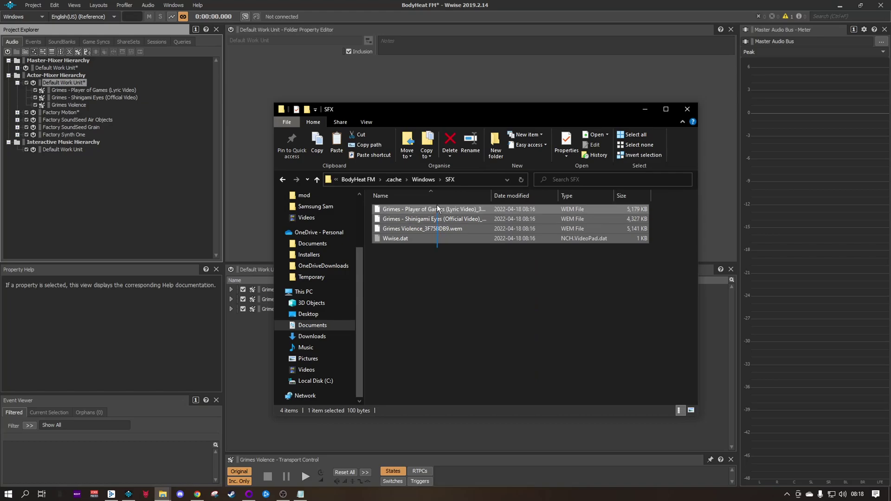
pyautogui.moveTo(668, 232); pyautogui.dragTo(626, 209)
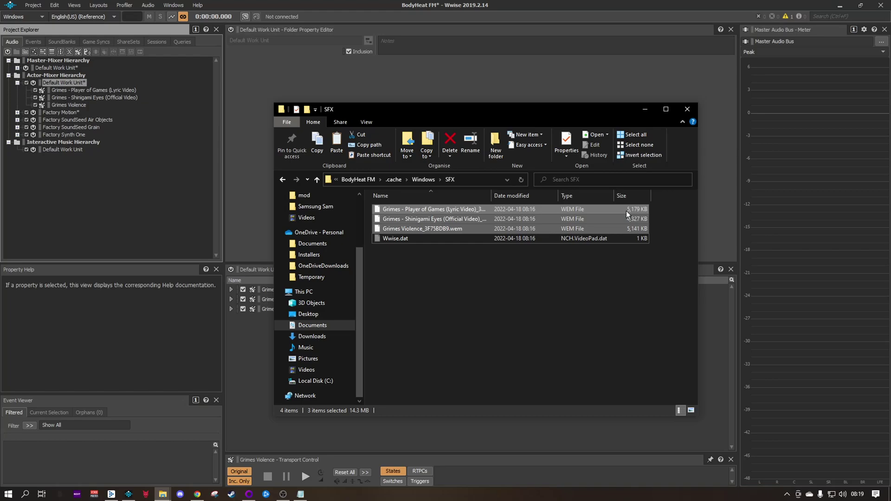
# Create a new folder inside CP2077 Mods\Audio and open it.
pyautogui.hotkey('alt', 'Tab')
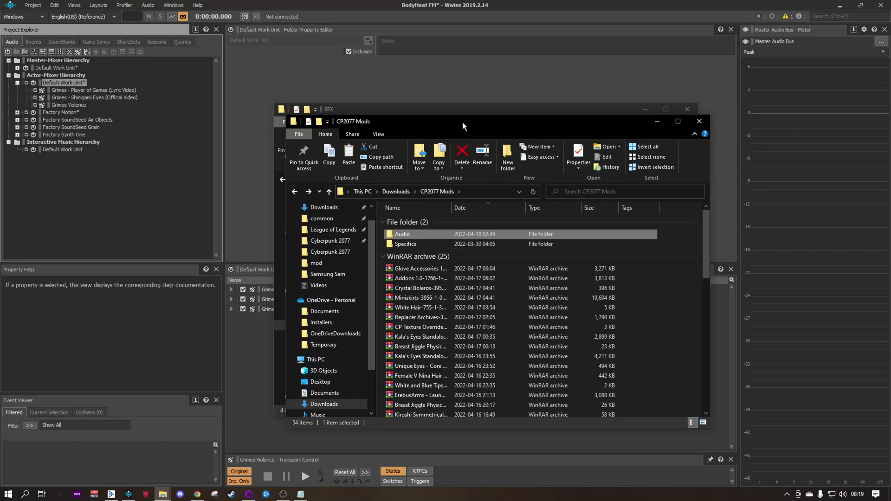
pyautogui.moveTo(462, 122); pyautogui.dragTo(327, 80)
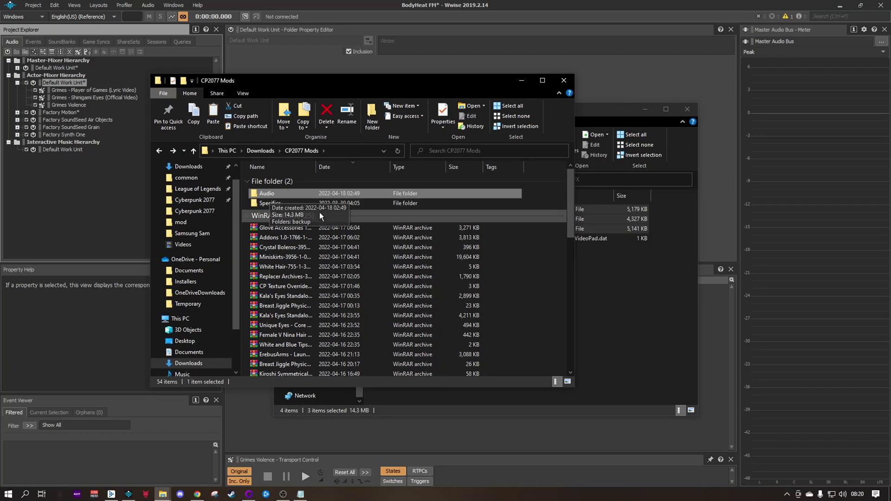
pyautogui.doubleClick(289, 194)
pyautogui.rightClick(300, 198)
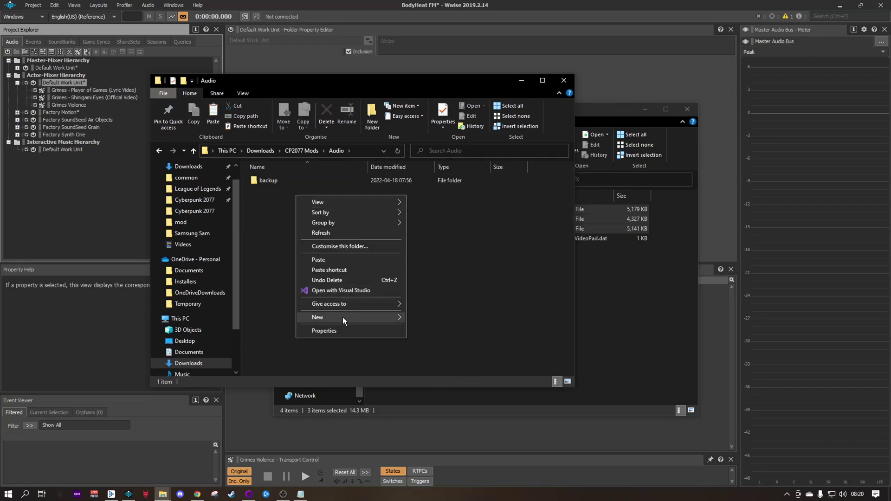
pyautogui.click(428, 318)
pyautogui.write('Audio')
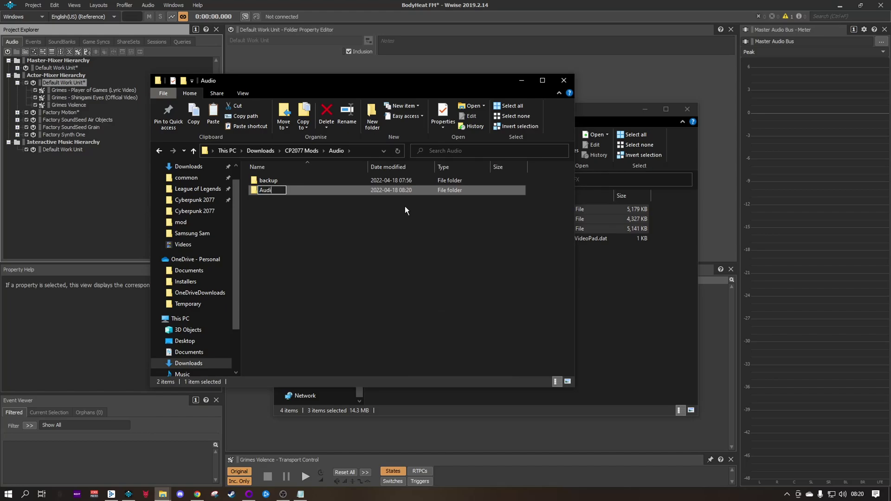
pyautogui.press('Return')
pyautogui.doubleClick(286, 180)
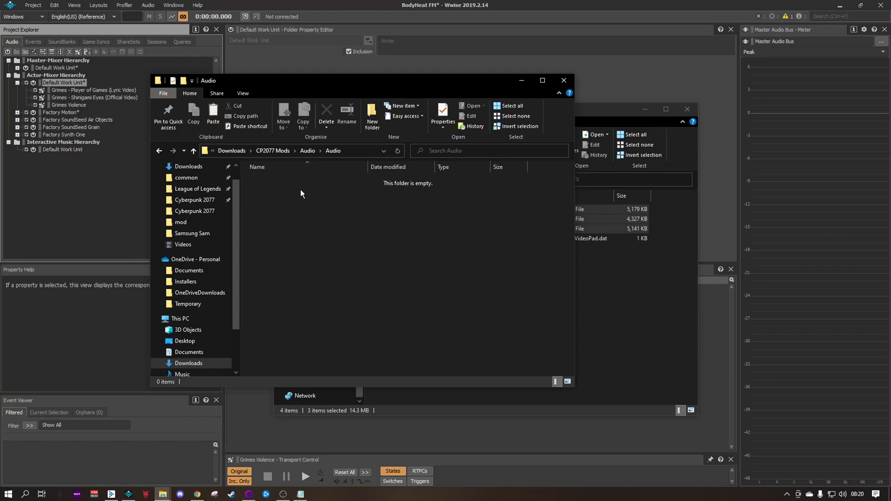
# Add the base\sound\soundbanks subfolders and paste the three WEM files into soundbanks.
pyautogui.rightClick(300, 189)
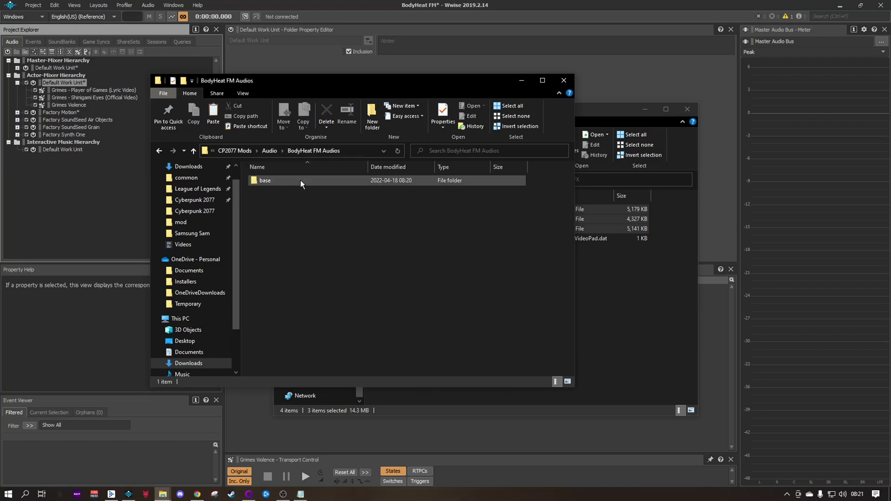
pyautogui.doubleClick(299, 180)
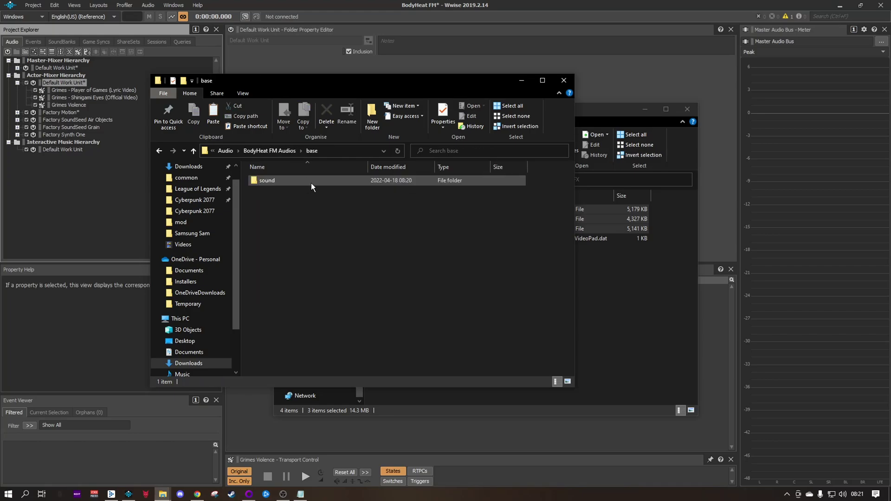
pyautogui.doubleClick(280, 180)
pyautogui.doubleClick(282, 179)
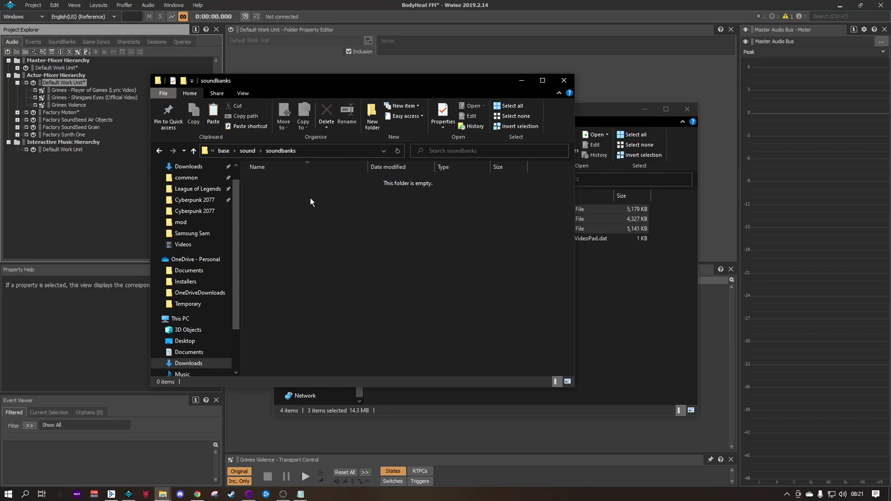
pyautogui.hotkey('ctrl', 'v')
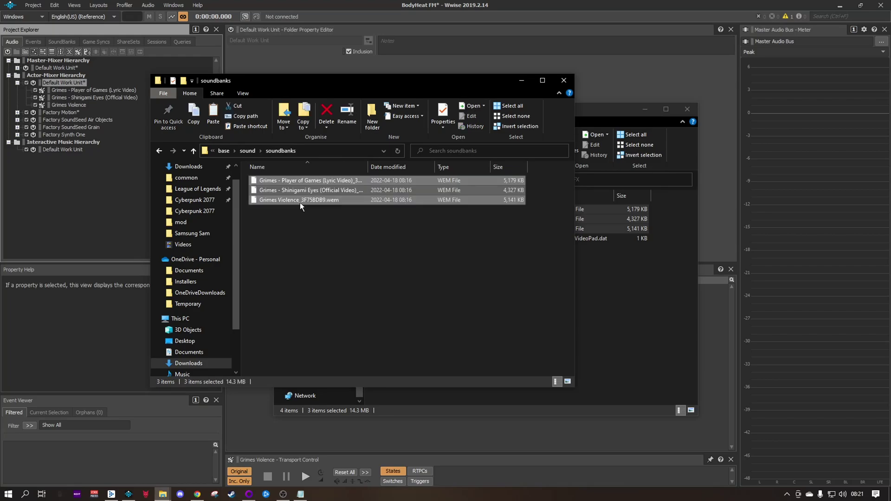
pyautogui.moveTo(278, 80); pyautogui.dragTo(271, 110)
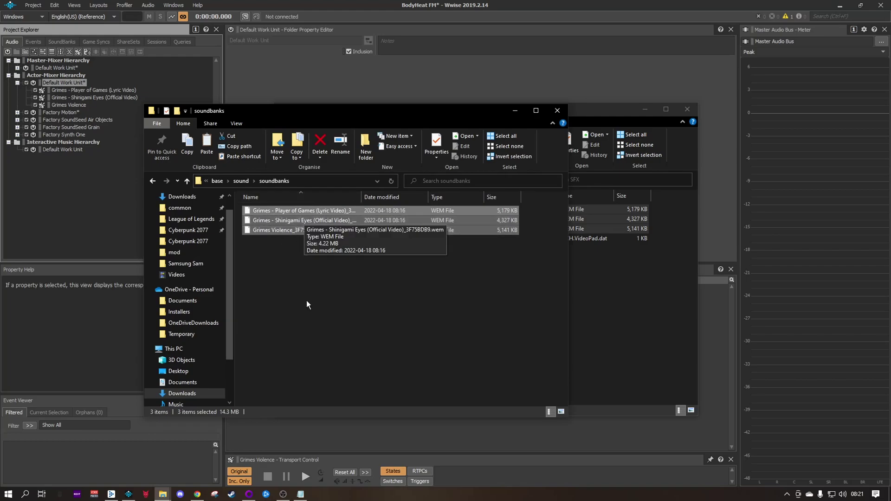
pyautogui.moveTo(162, 494)
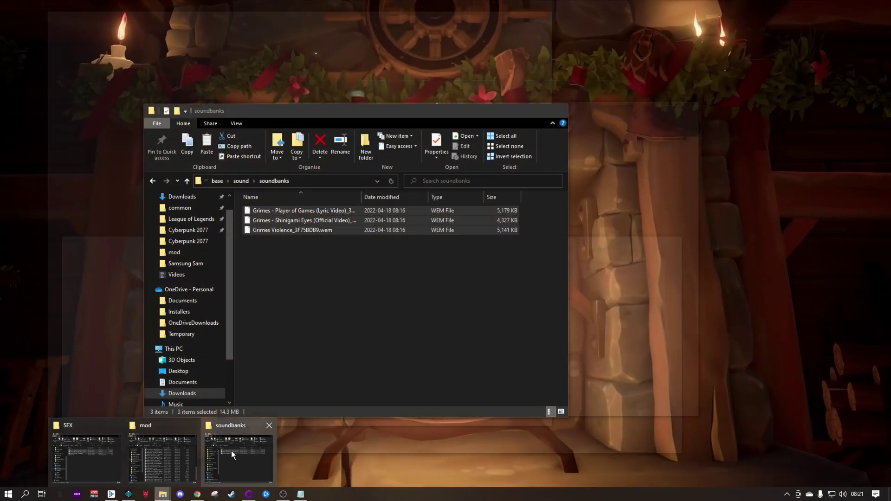
# Check the Grimes WAV track lengths in Downloads, then return to the browser.
pyautogui.click(231, 451)
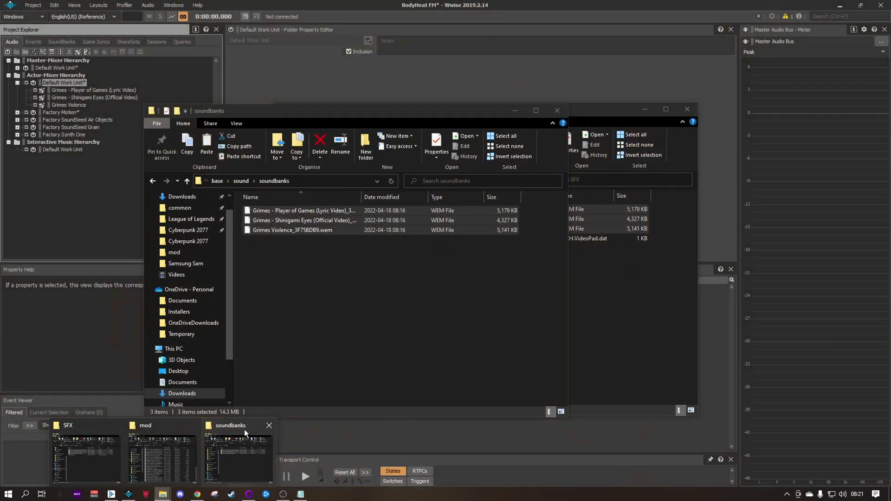
pyautogui.click(120, 447)
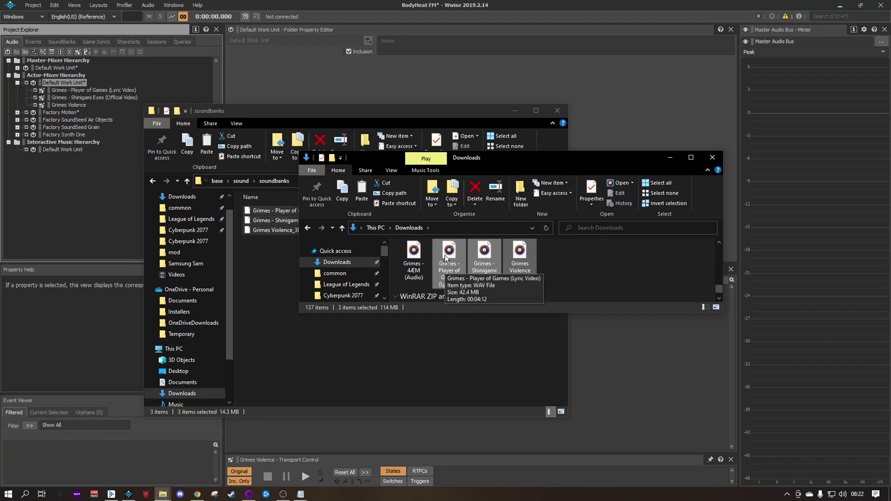
pyautogui.hotkey('alt', 'Tab')
# Close the Downloads window and minimize soundbanks to reveal the CP2077 Radio Replacement sheet.
pyautogui.click(170, 8)
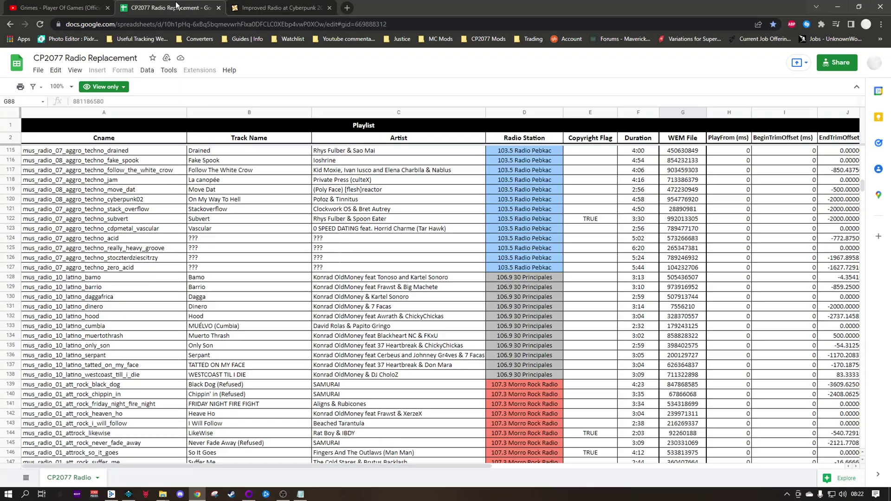
pyautogui.scroll(-5, 568, 234)
pyautogui.scroll(-3, 569, 255)
pyautogui.scroll(4, 569, 255)
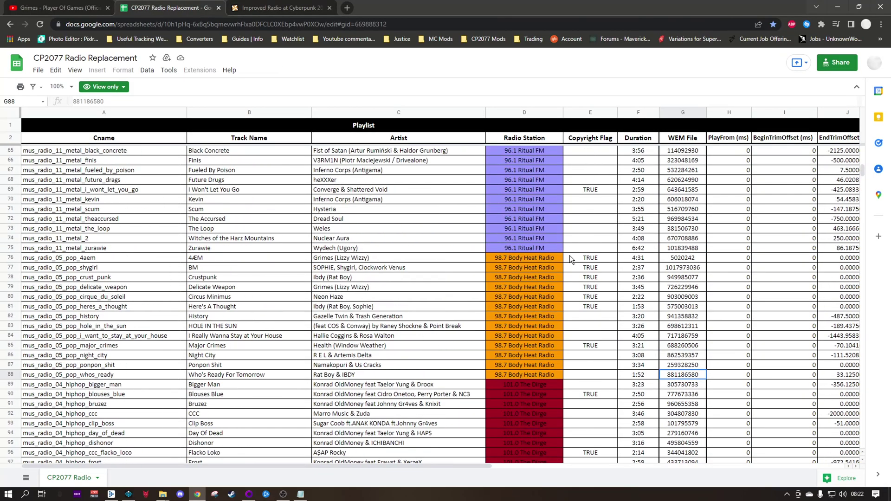
pyautogui.scroll(4, 569, 255)
pyautogui.click(179, 494)
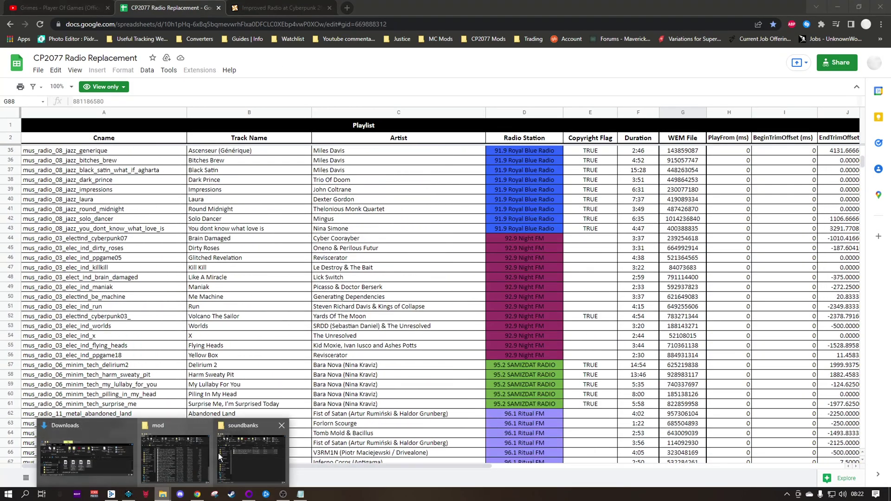
pyautogui.click(230, 446)
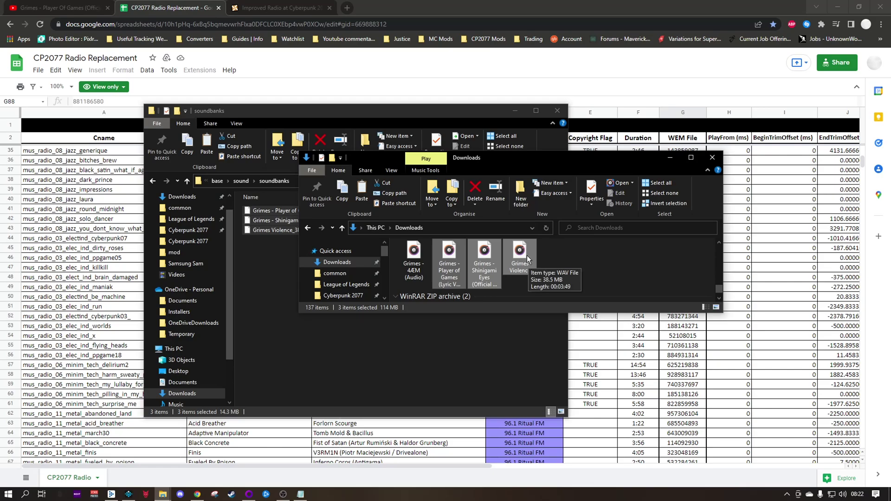
pyautogui.click(711, 157)
pyautogui.click(512, 110)
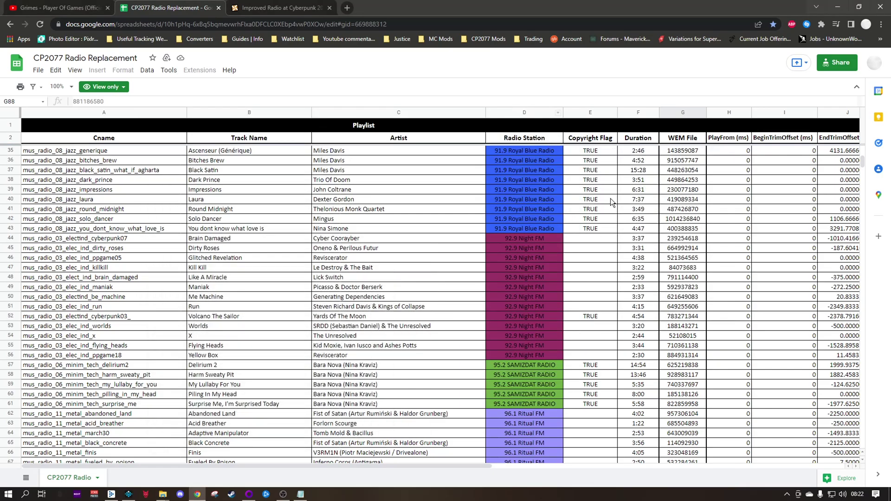
pyautogui.scroll(5, 610, 198)
pyautogui.scroll(5, 610, 199)
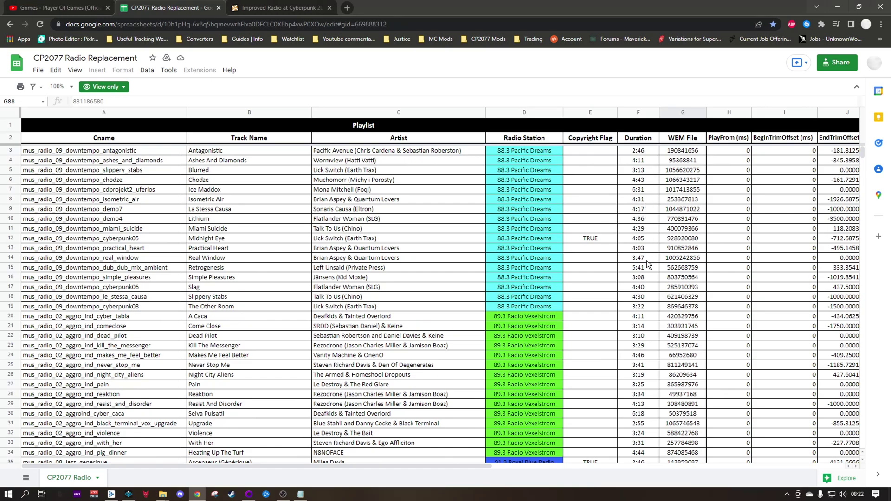
pyautogui.scroll(-8, 647, 261)
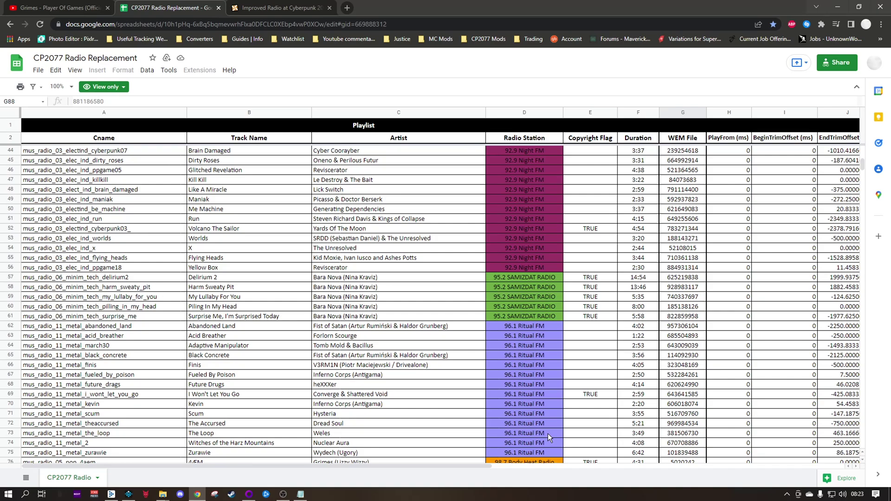
# Check row 73 (96.1 Ritual FM, The Loop, Weles, 3:49) and take its WEM File 381506730.
pyautogui.click(533, 433)
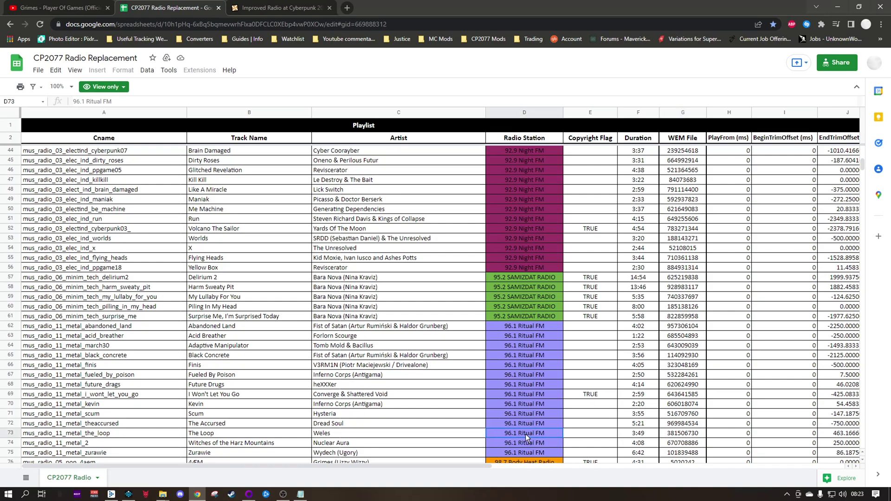
pyautogui.click(196, 438)
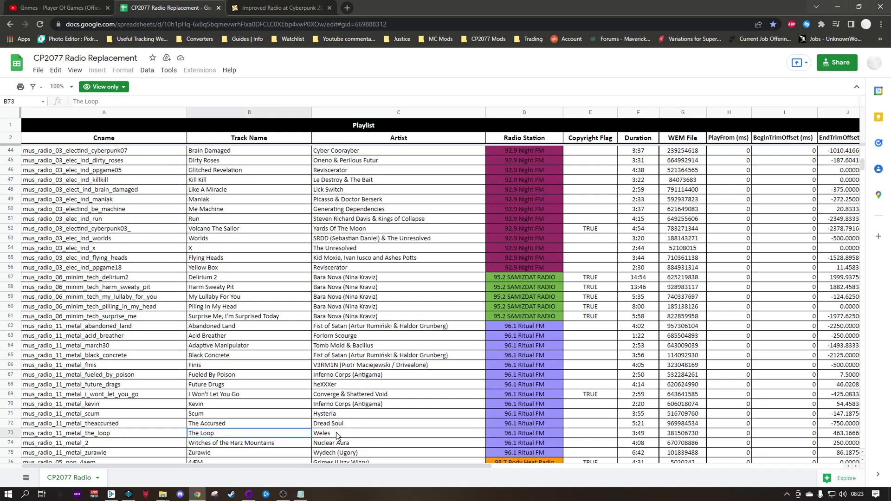
pyautogui.click(338, 435)
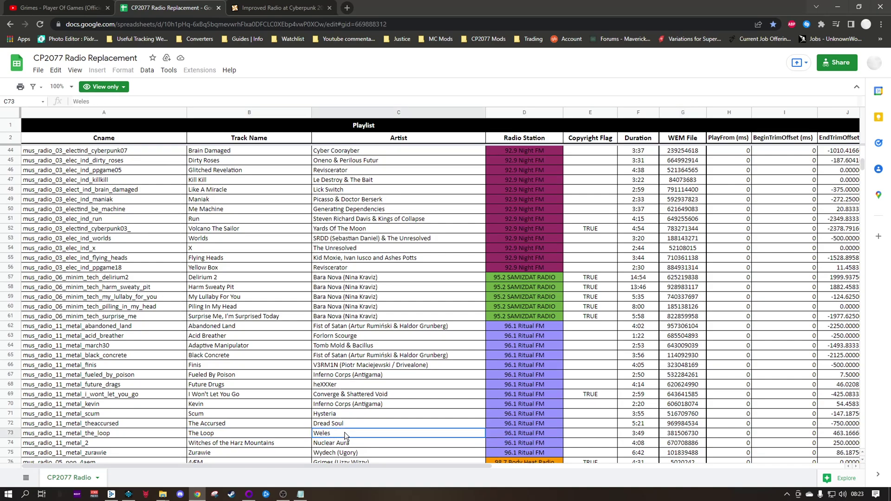
pyautogui.click(648, 434)
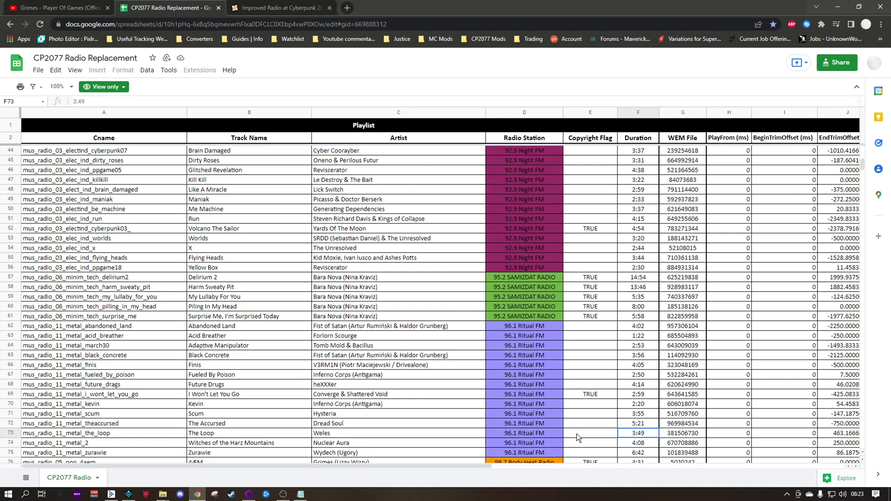
pyautogui.scroll(-2, 576, 434)
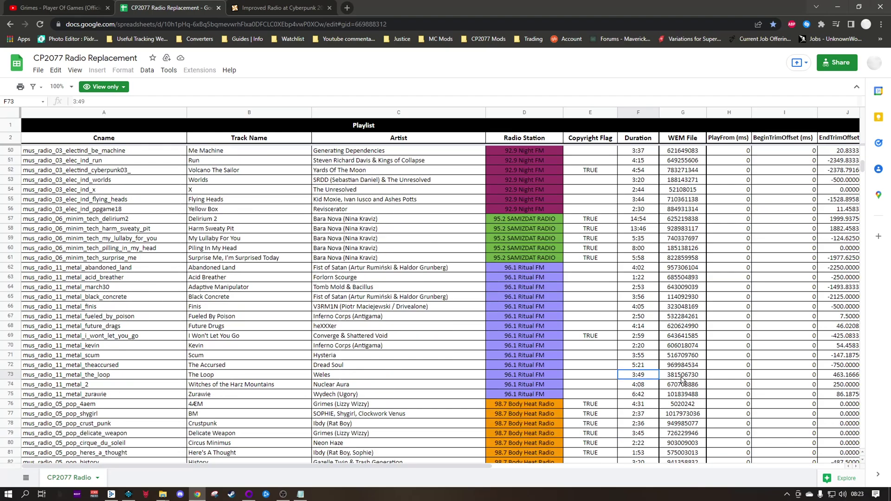
pyautogui.click(684, 375)
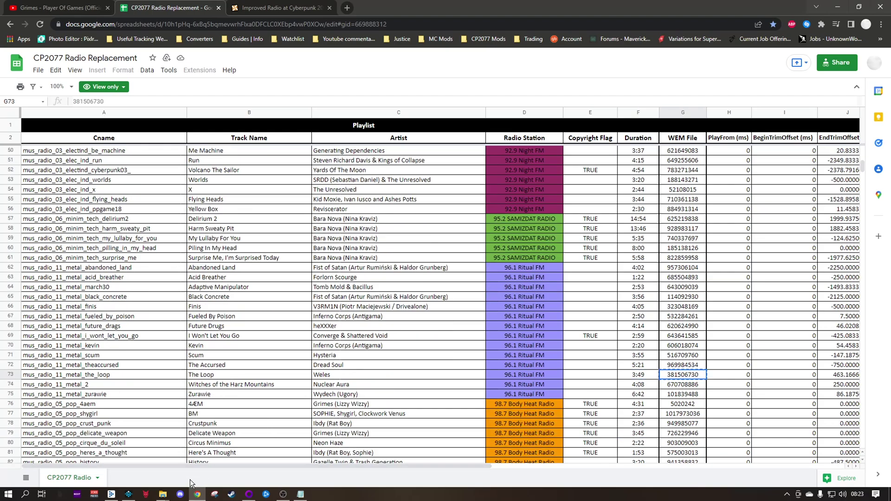
pyautogui.moveTo(163, 494)
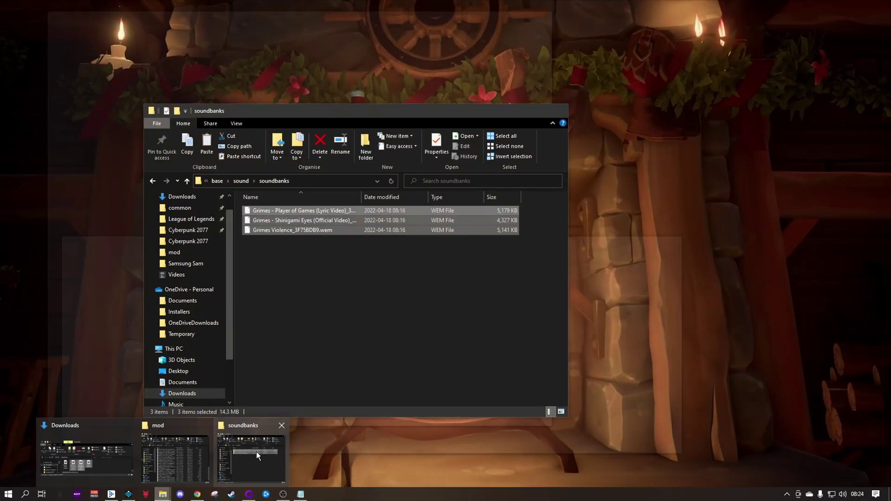
# Rename the Grimes Violence file in soundbanks to 381506730.wem by pasting the ID.
pyautogui.click(256, 452)
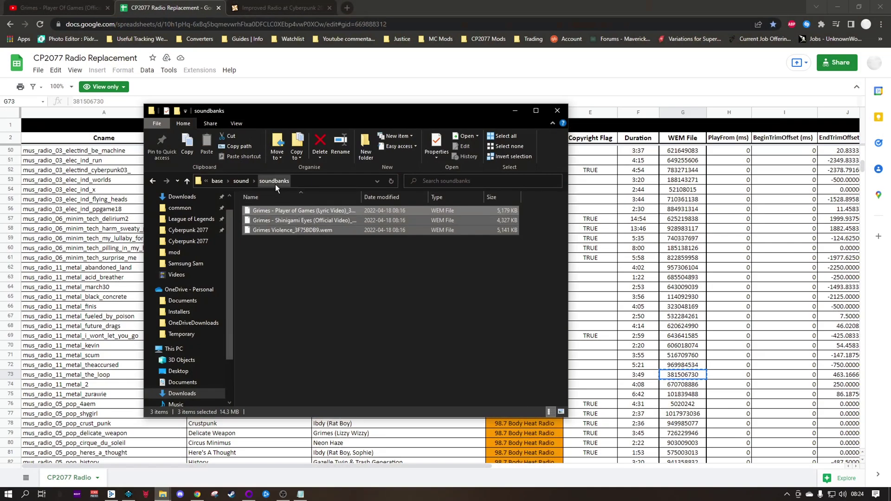
pyautogui.click(303, 229)
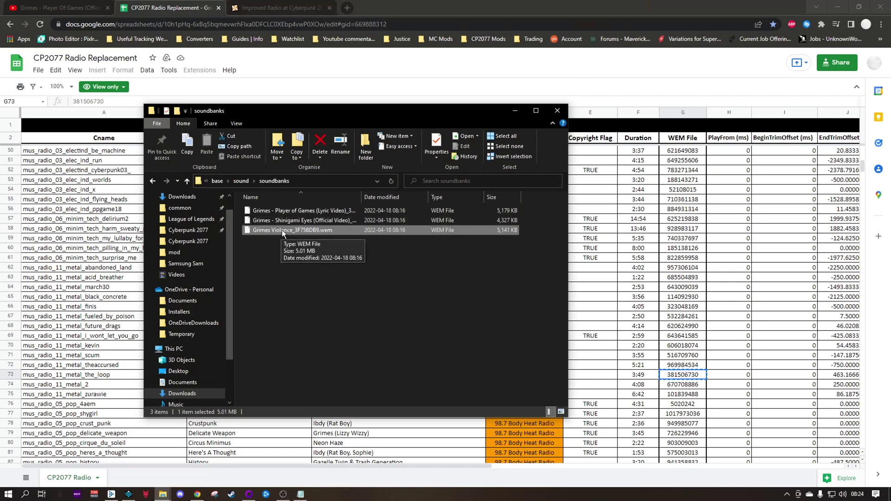
pyautogui.click(285, 229)
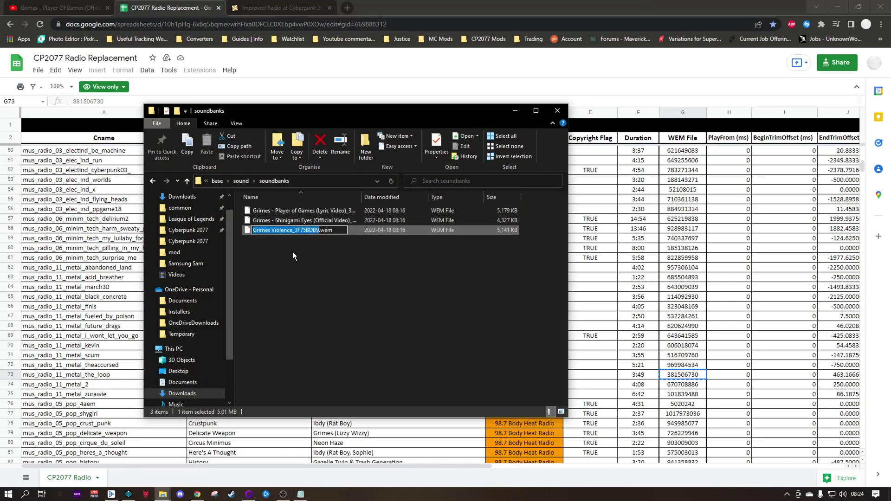
pyautogui.press('Escape')
pyautogui.rightClick(293, 228)
pyautogui.click(332, 397)
pyautogui.write('381506730')
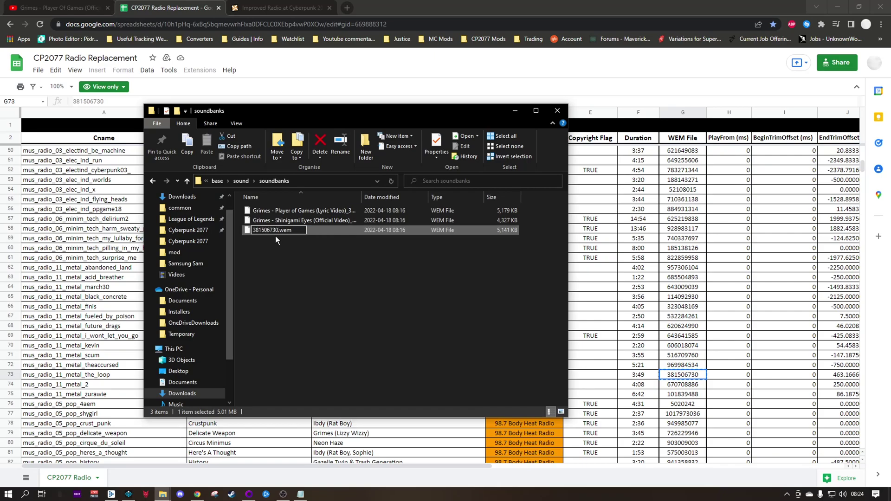
pyautogui.press('Return')
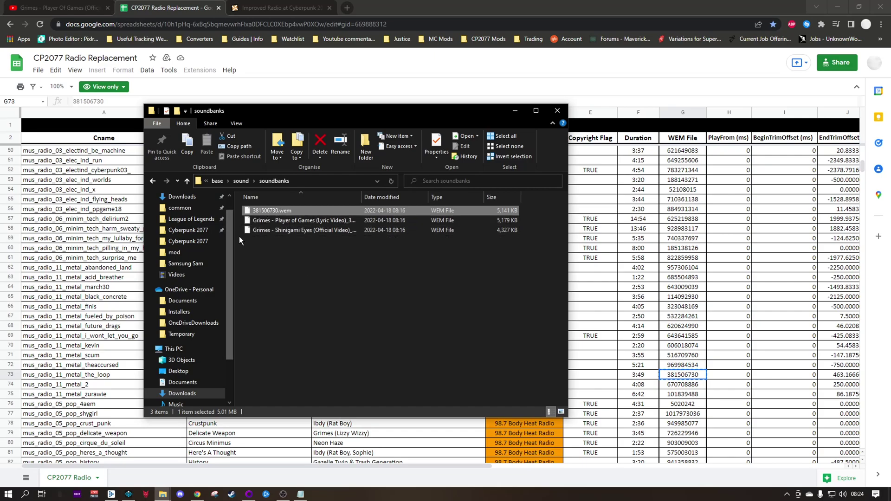
pyautogui.press('super+r')
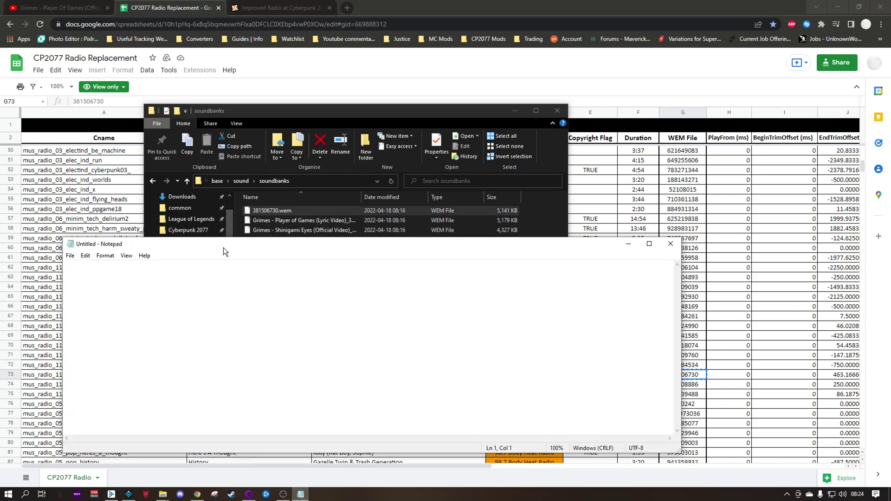
# Note '381506730 Violence - 96 the loop - weles' in Notepad, checking details against the sheet.
pyautogui.moveTo(224, 247); pyautogui.dragTo(255, 248)
pyautogui.write('381506730')
pyautogui.write('Vio')
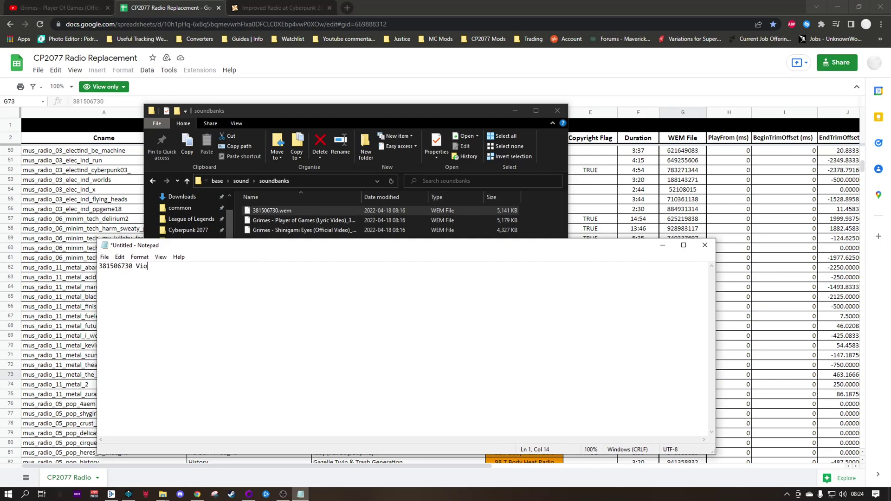
pyautogui.write('le')
pyautogui.write('nce.')
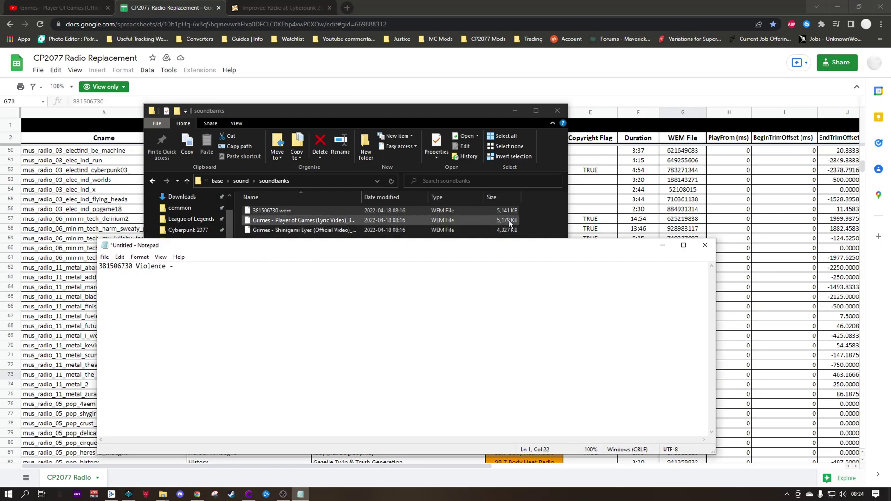
pyautogui.click(514, 110)
pyautogui.click(662, 245)
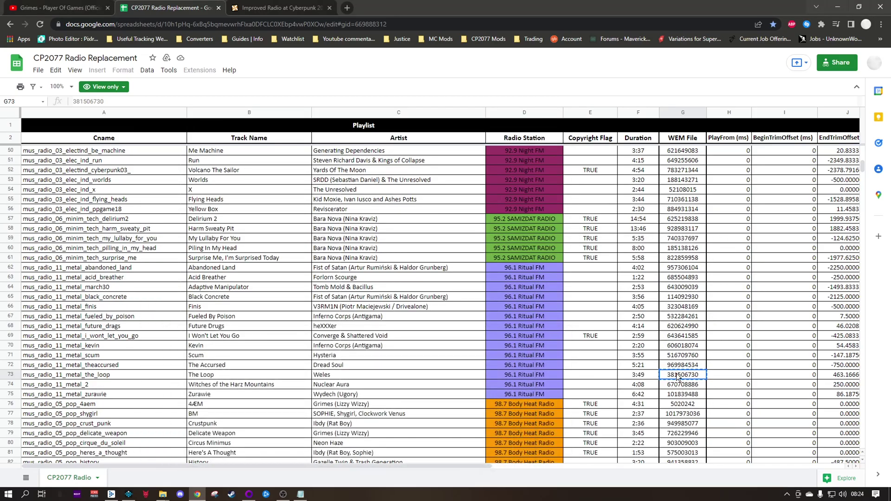
pyautogui.hotkey('alt', 'Tab')
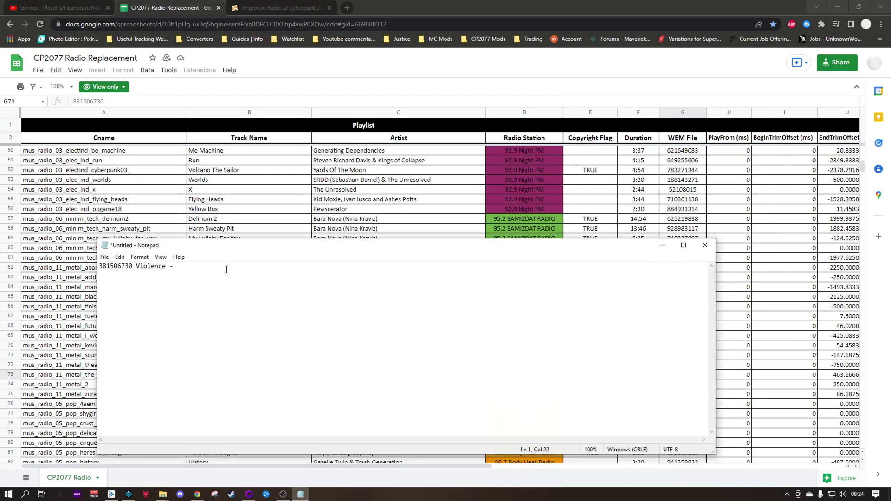
pyautogui.write('-')
pyautogui.hotkey('alt', 'Tab')
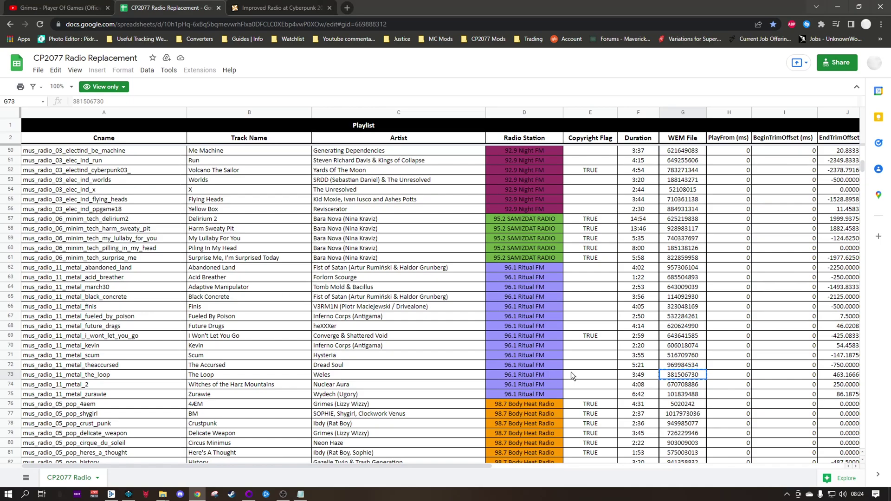
pyautogui.hotkey('alt', 'Tab')
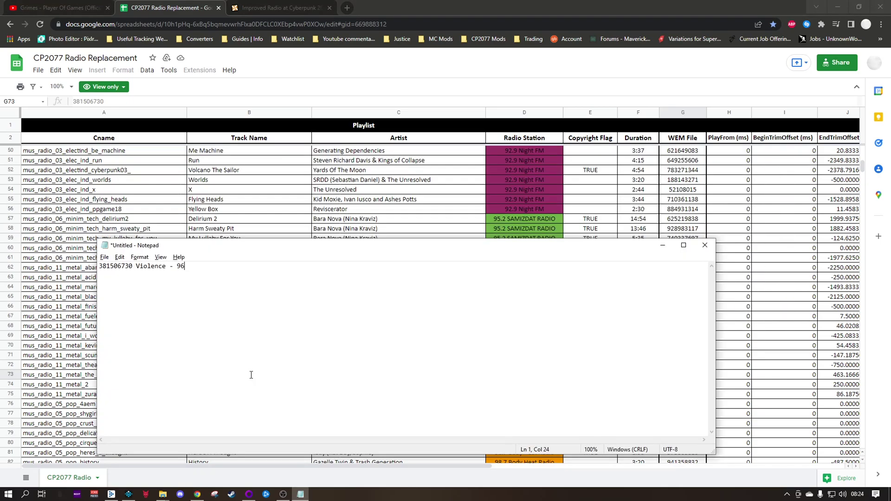
pyautogui.write('96 the loop - weles')
pyautogui.press('Return')
# Move the soundbanks window to the right, hide the note, and launch WolvenKit.
pyautogui.hotkey('alt', 'Tab')
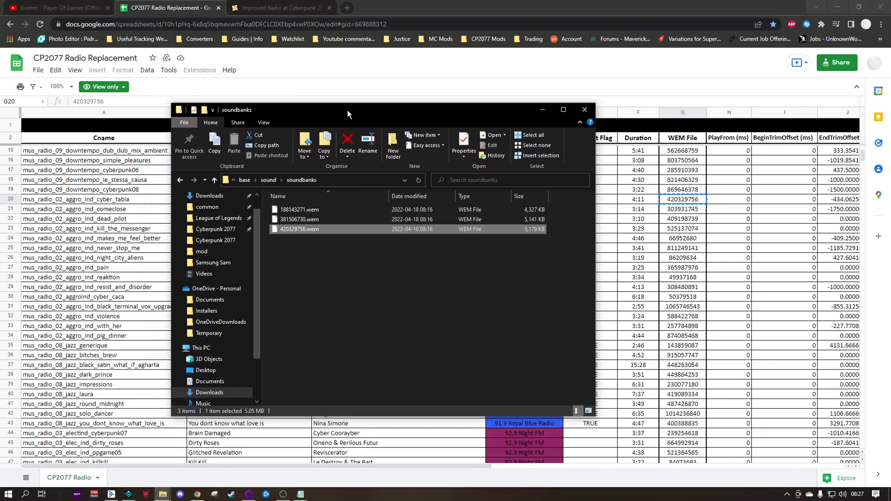
pyautogui.moveTo(347, 110); pyautogui.dragTo(618, 119)
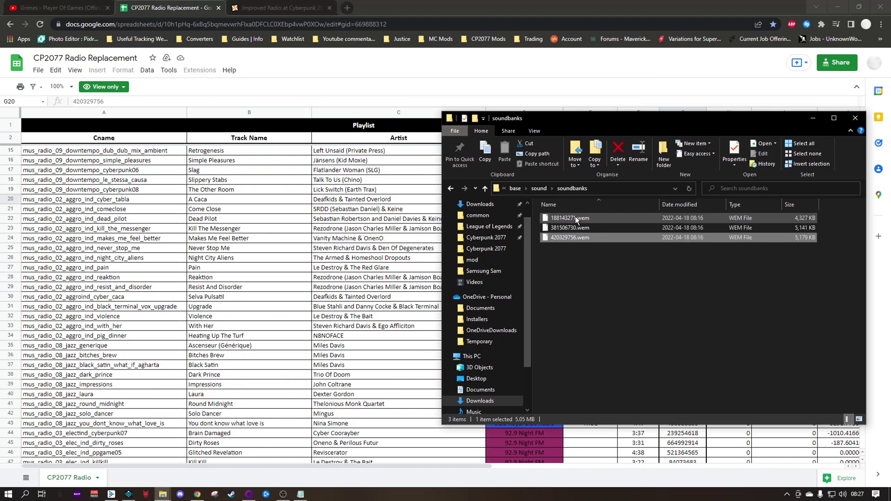
pyautogui.hotkey('alt', 'Tab')
pyautogui.press('super+Down')
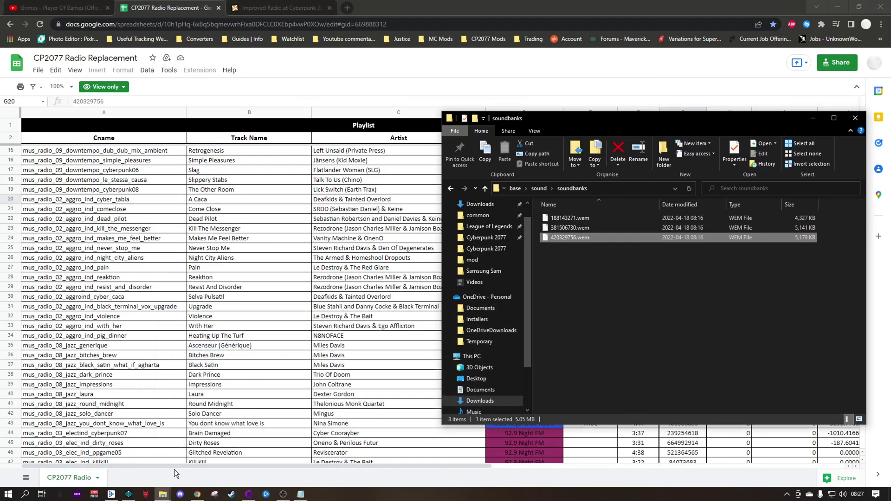
pyautogui.click(145, 495)
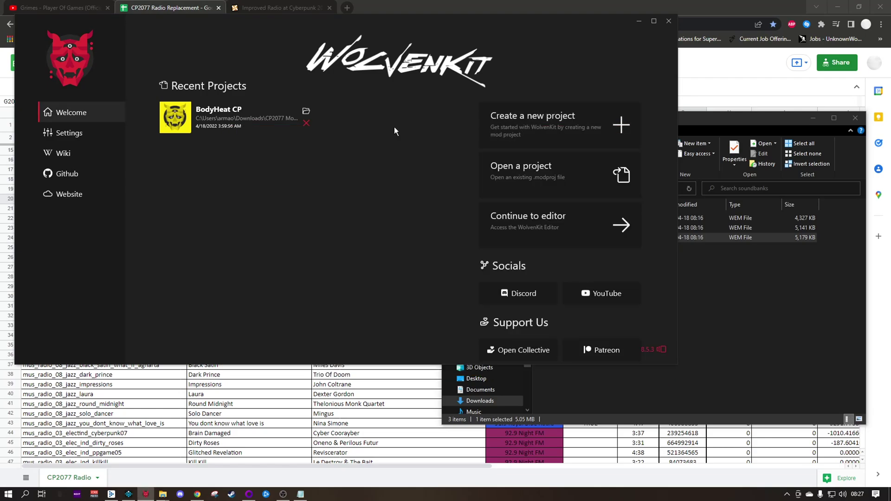
# Remove BodyHeat CP from recent projects and start a new BodyHeat FM Radio project.
pyautogui.click(305, 122)
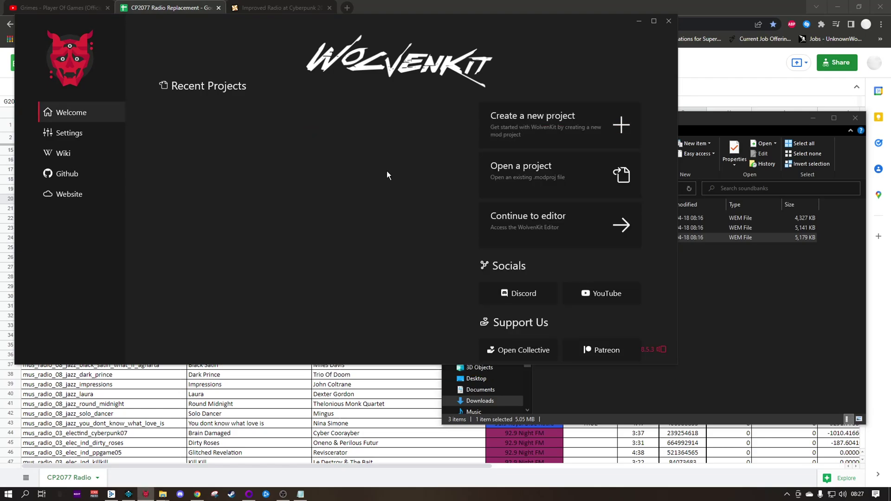
pyautogui.moveTo(259, 17)
pyautogui.mouseDown()
pyautogui.moveTo(302, 82)
pyautogui.moveTo(280, 94)
pyautogui.mouseUp()
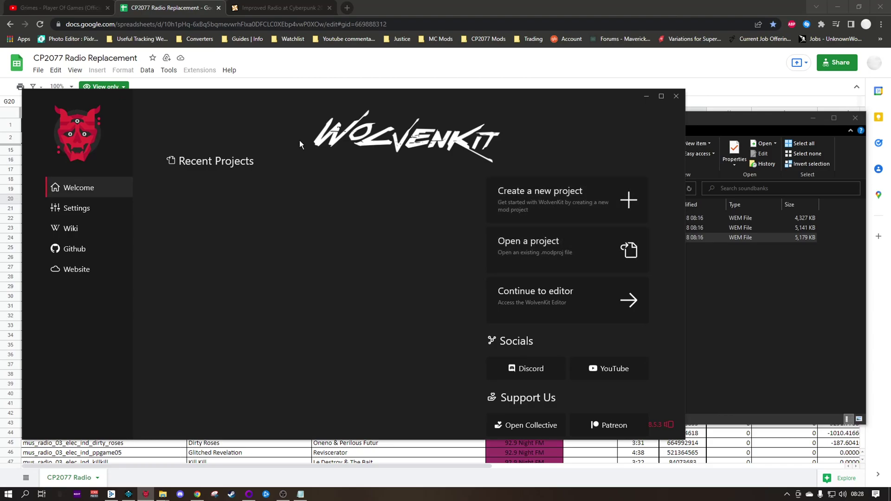
pyautogui.click(596, 201)
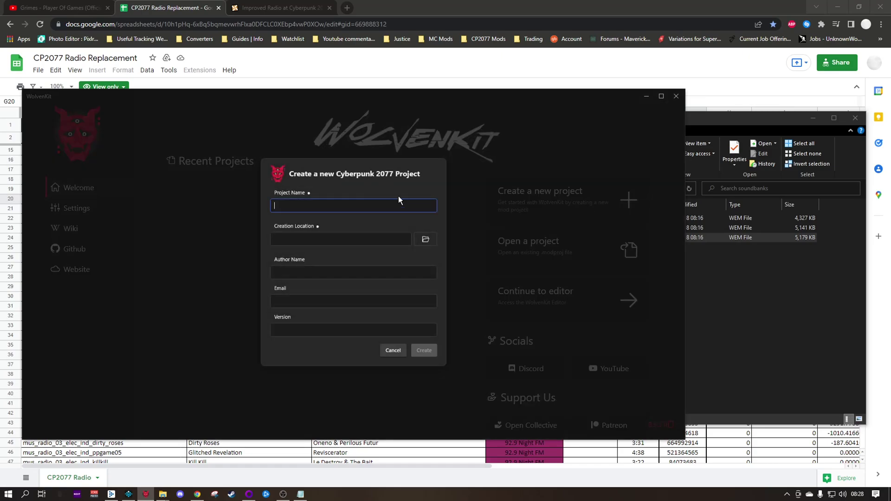
pyautogui.write('BodyHeat FM Audios')
pyautogui.click(425, 239)
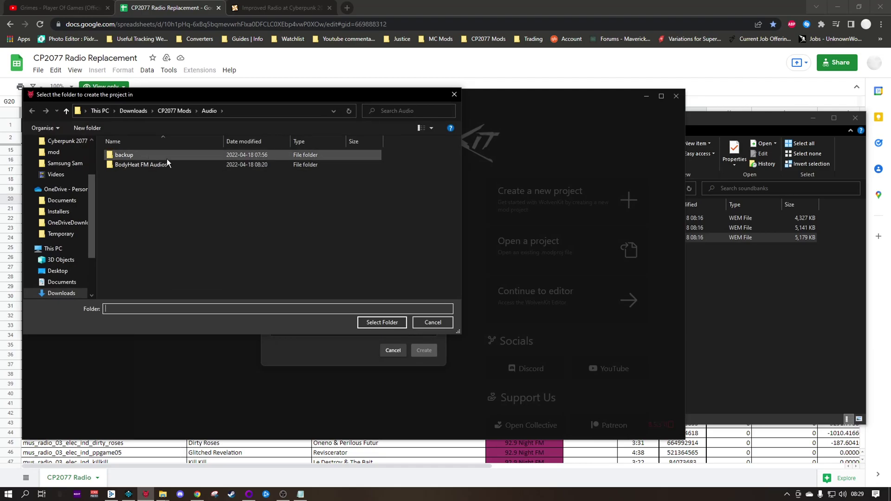
# Make a new Wolvenkit Sounds folder the project location and create the project.
pyautogui.rightClick(168, 197)
pyautogui.moveTo(209, 300)
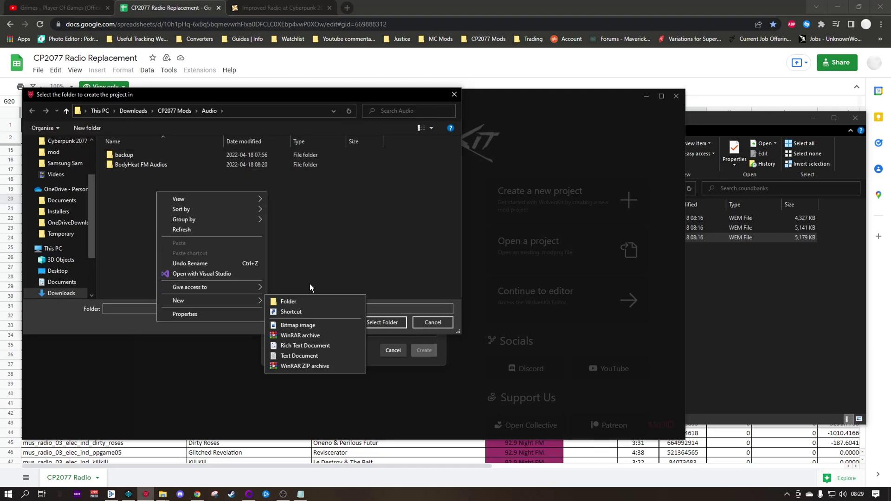
pyautogui.click(288, 301)
pyautogui.write('W')
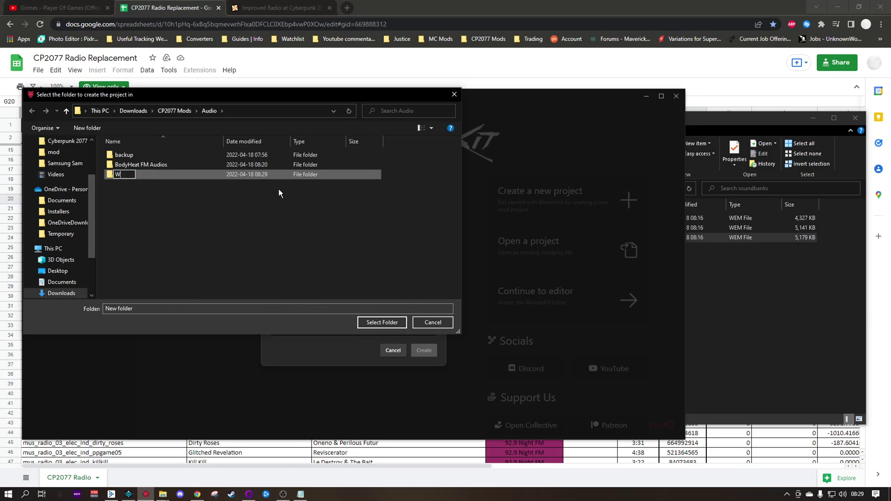
pyautogui.write('olvenkit Sounds')
pyautogui.press('Return')
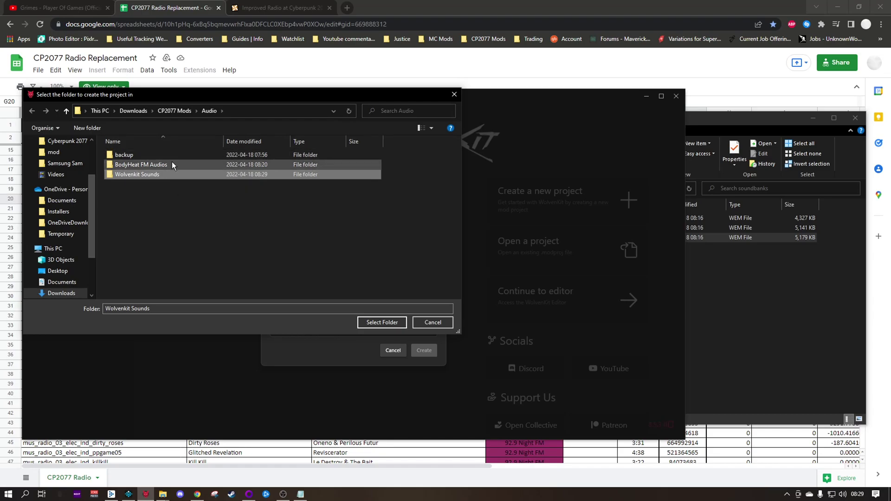
pyautogui.click(139, 175)
pyautogui.click(381, 322)
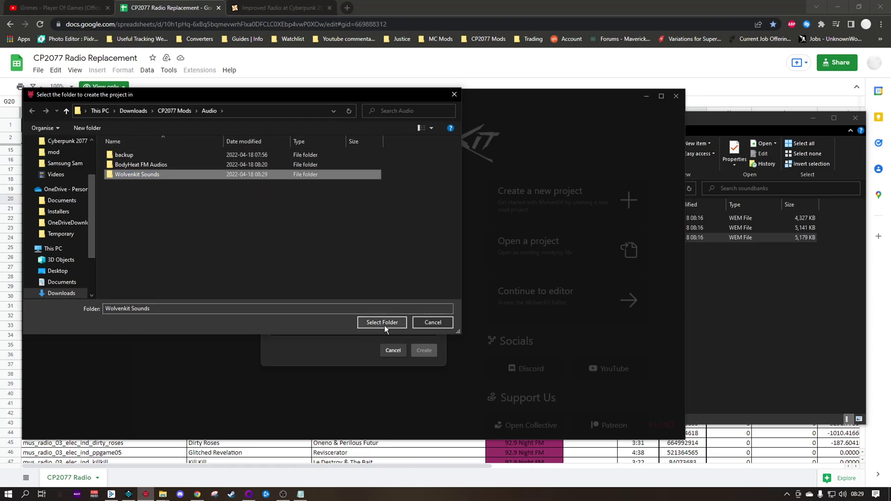
pyautogui.click(381, 322)
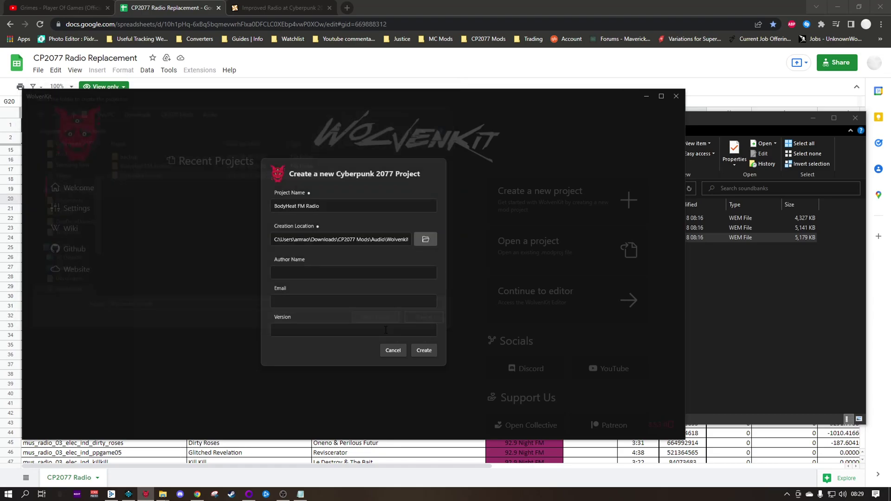
pyautogui.click(423, 350)
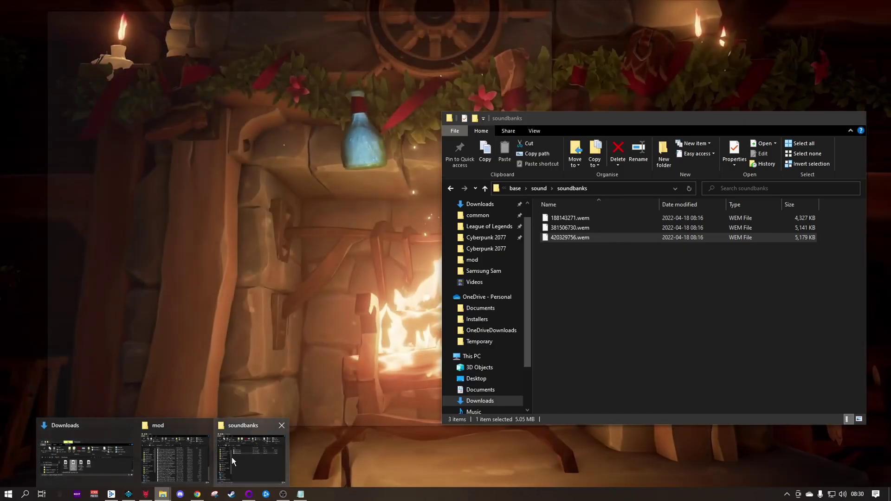
# Drag the base folder from BodyHeat FM Audios into the project's archive folder, then minimise Explorer.
pyautogui.click(231, 458)
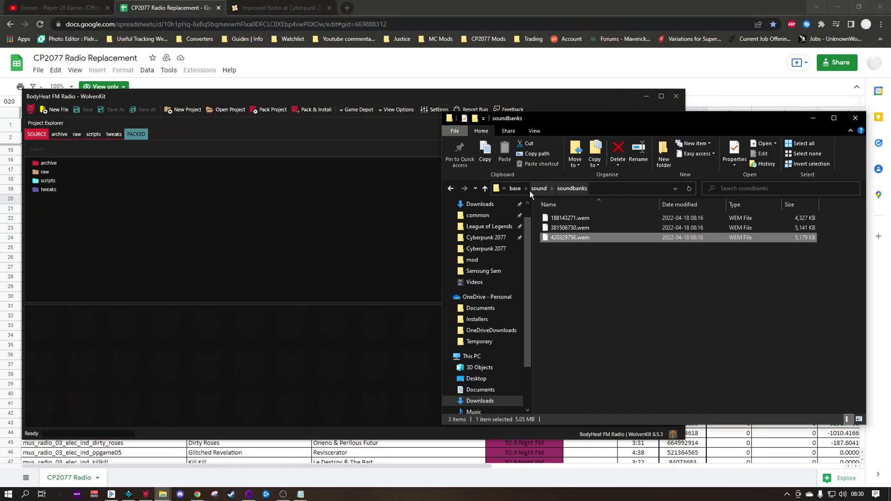
pyautogui.click(515, 188)
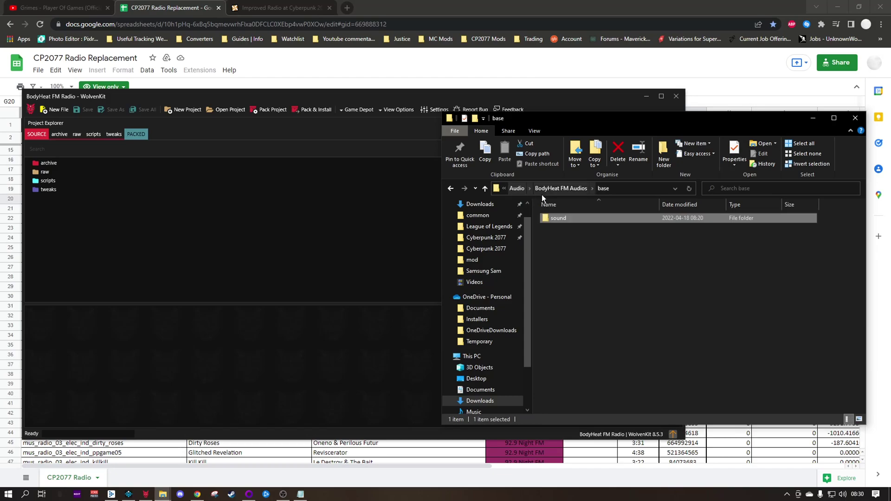
pyautogui.click(562, 188)
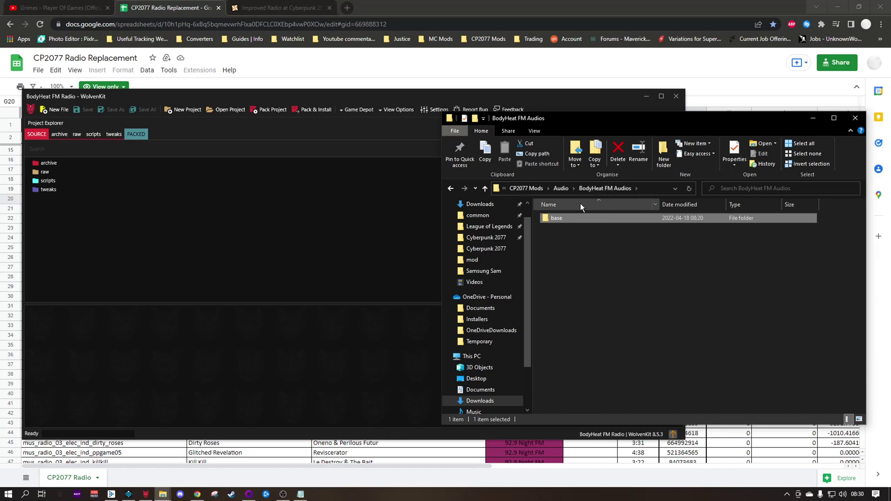
pyautogui.moveTo(572, 218)
pyautogui.mouseDown()
pyautogui.moveTo(570, 227)
pyautogui.moveTo(78, 183)
pyautogui.moveTo(53, 169)
pyautogui.mouseUp()
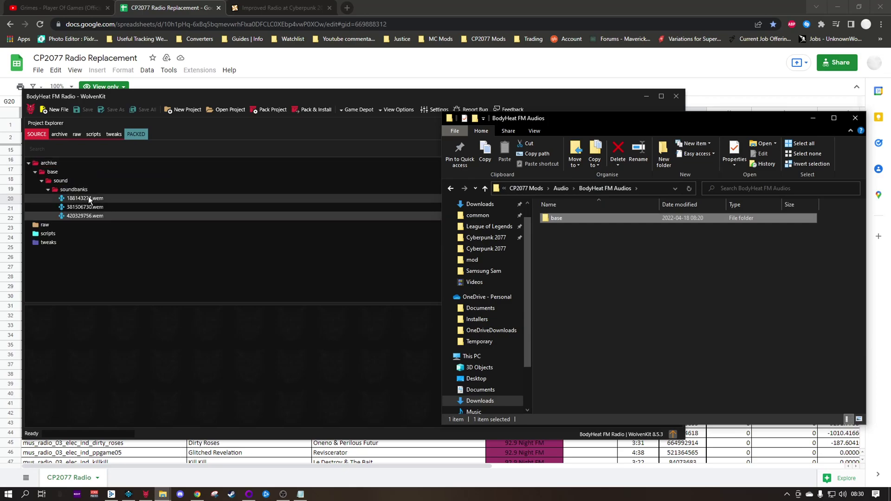
pyautogui.moveTo(747, 117); pyautogui.dragTo(688, 122)
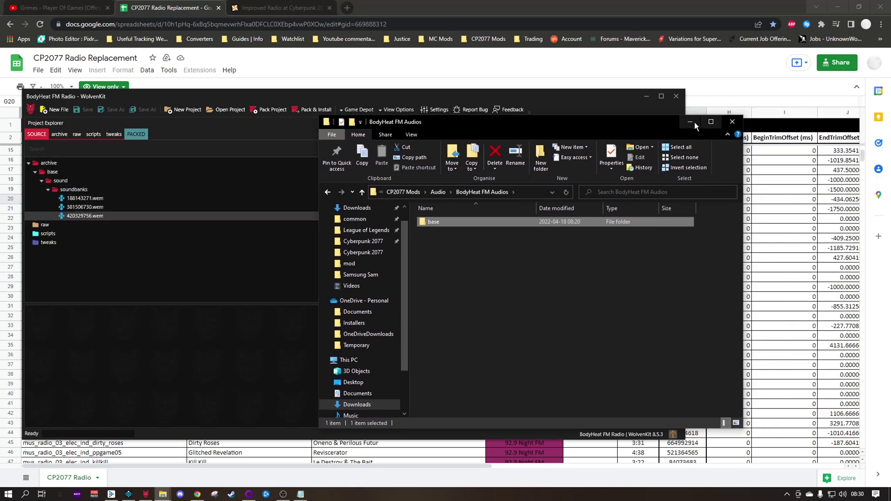
pyautogui.click(688, 122)
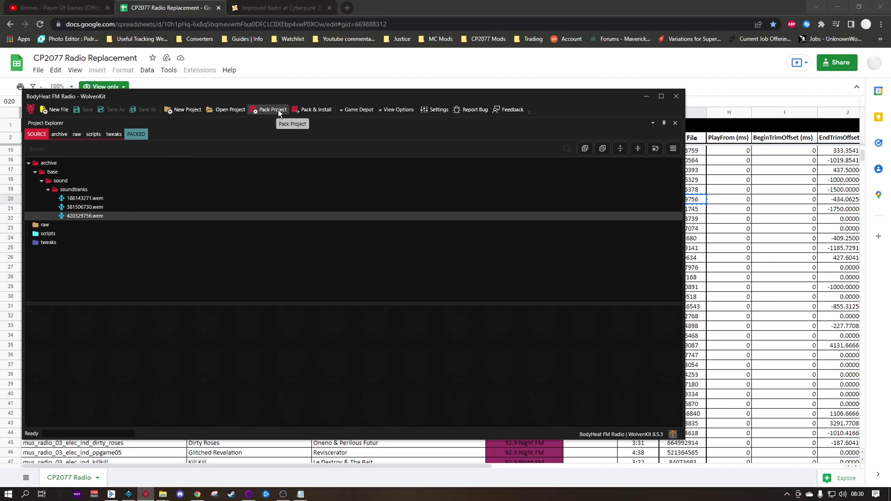
# Pack the BodyHeat FM Radio project and return to the BodyHeat FM Audios folder window.
pyautogui.click(278, 110)
pyautogui.hotkey('alt', 'Tab')
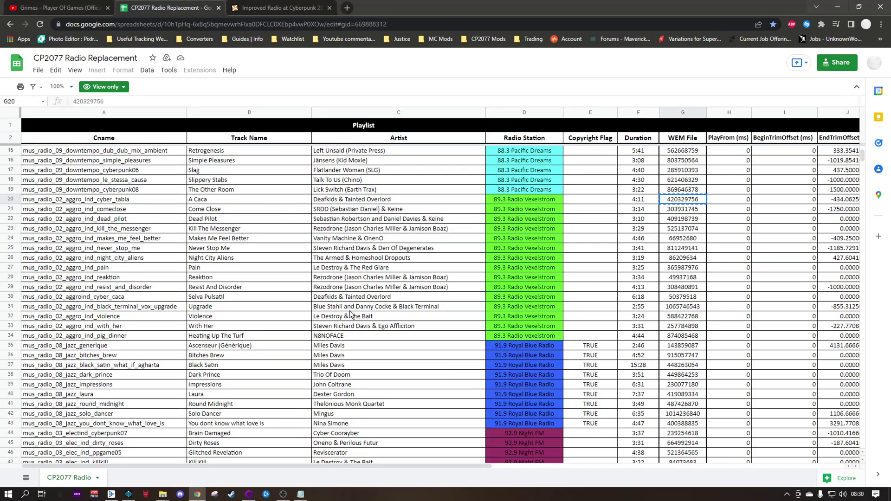
pyautogui.hotkey('alt', 'Tab')
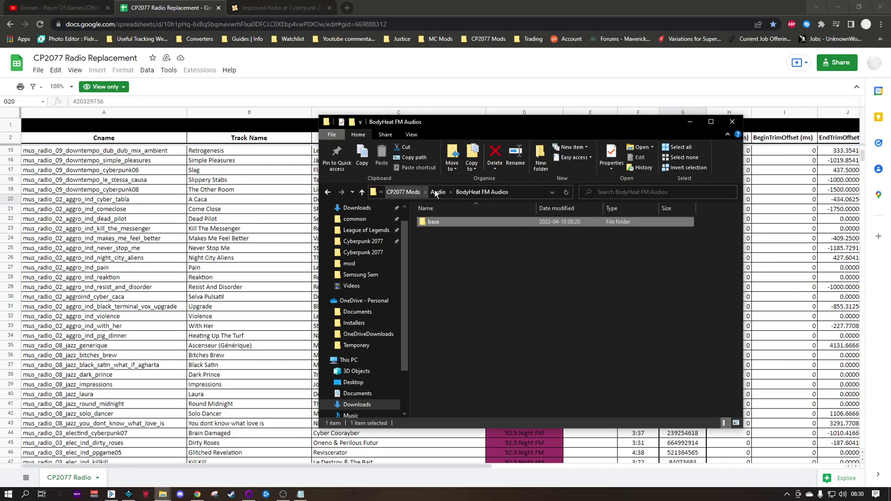
# Browse Audio > Wolvenkit Sounds > BodyHeat FM Radio > packed > archive > pc > mod.
pyautogui.click(413, 192)
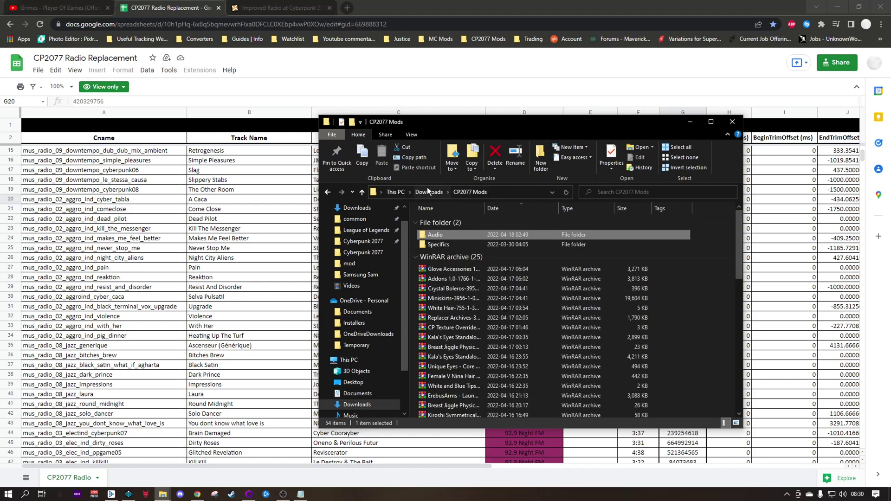
pyautogui.doubleClick(464, 236)
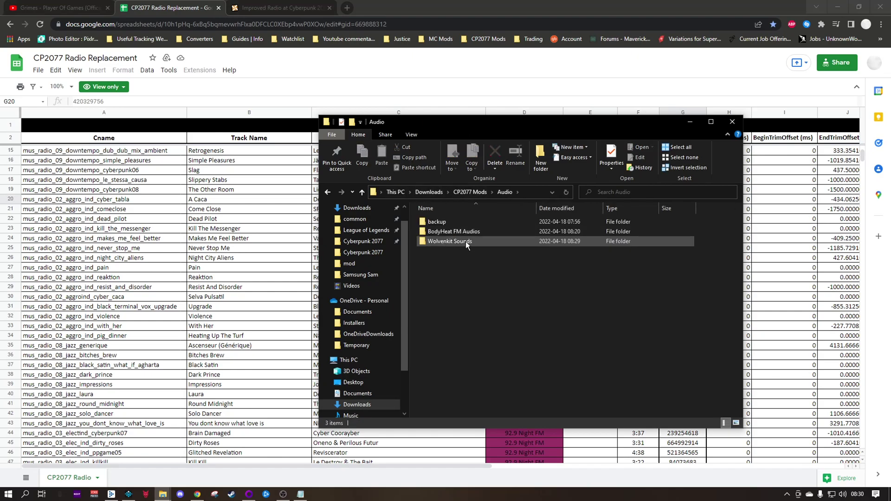
pyautogui.doubleClick(465, 241)
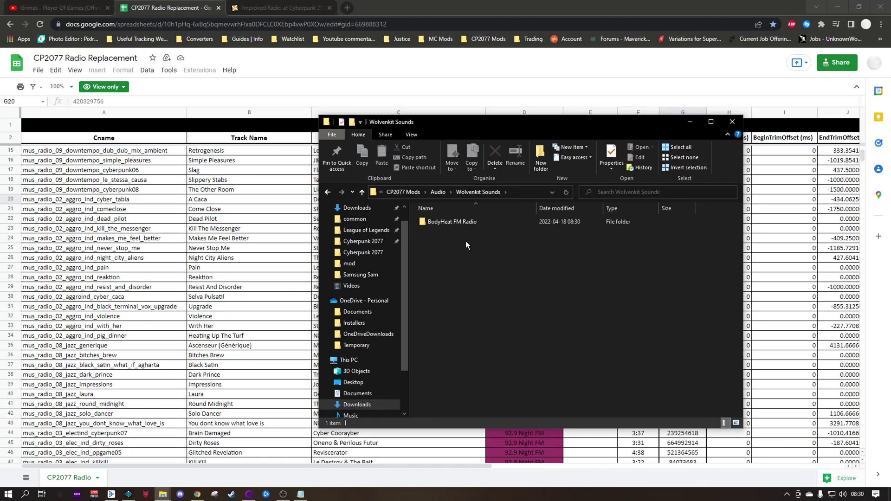
pyautogui.doubleClick(461, 221)
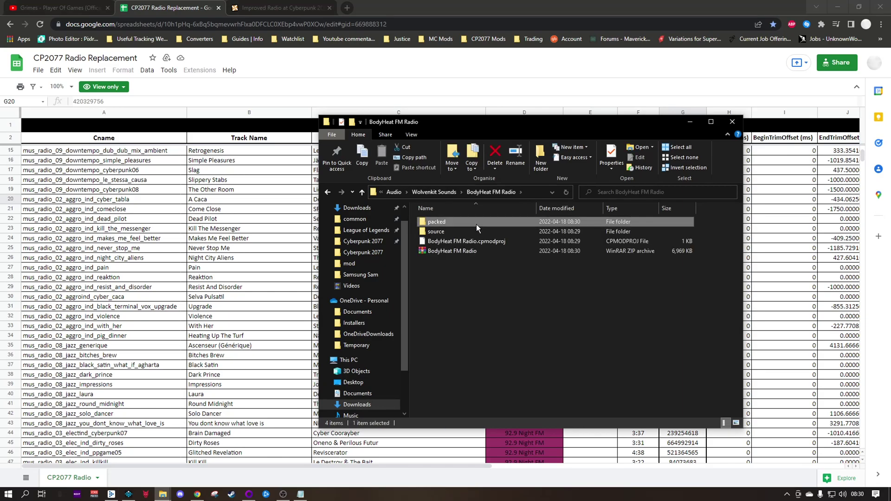
pyautogui.doubleClick(476, 224)
pyautogui.doubleClick(446, 221)
pyautogui.doubleClick(447, 221)
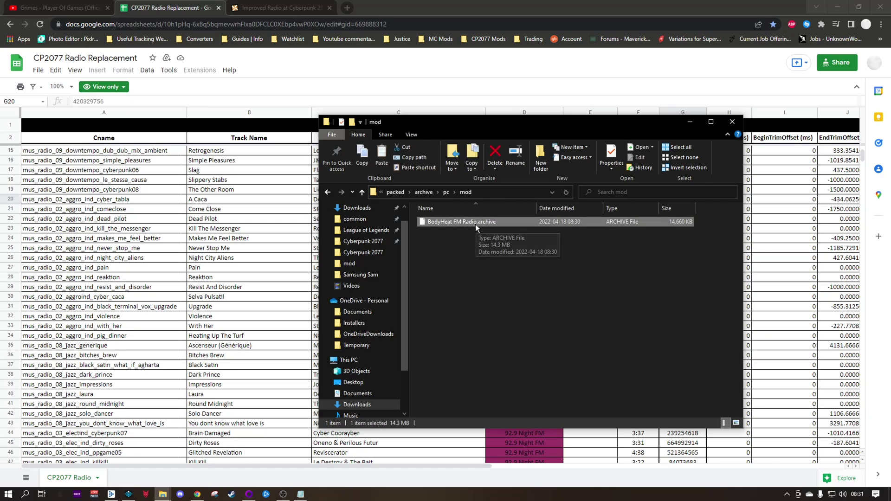
pyautogui.click(163, 495)
# Paste BodyHeat FM Radio.archive into Cyberpunk 2077's mod folder, close folders, and start the launcher.
pyautogui.click(165, 450)
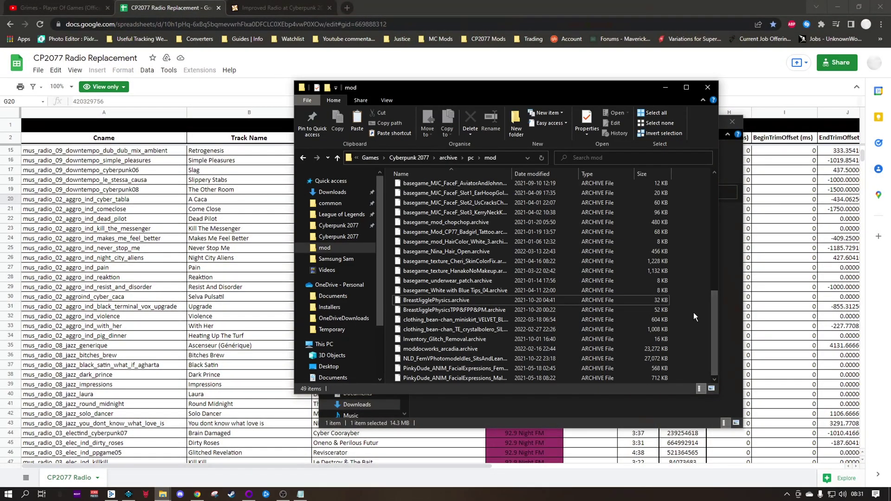
pyautogui.hotkey('ctrl', 'v')
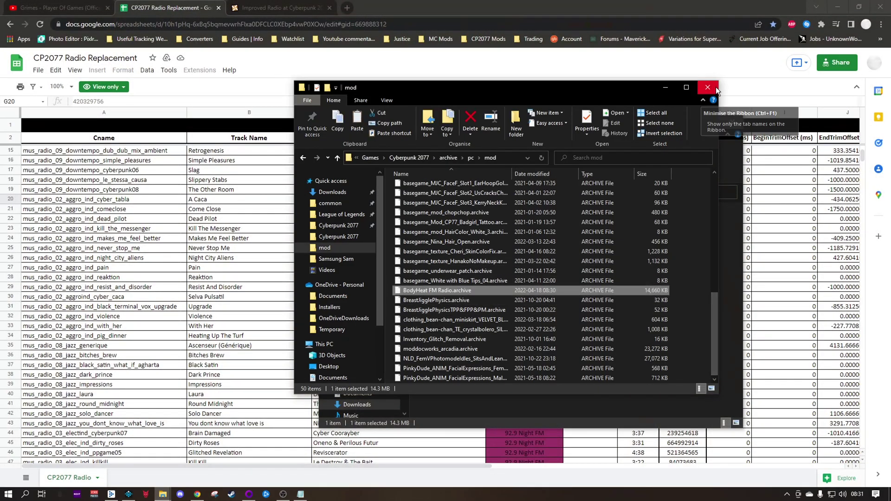
pyautogui.click(712, 87)
pyautogui.click(735, 119)
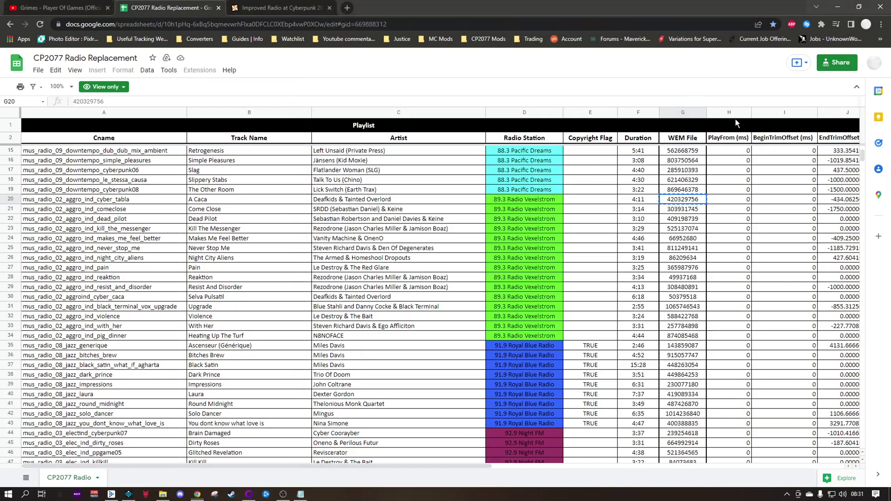
pyautogui.click(248, 494)
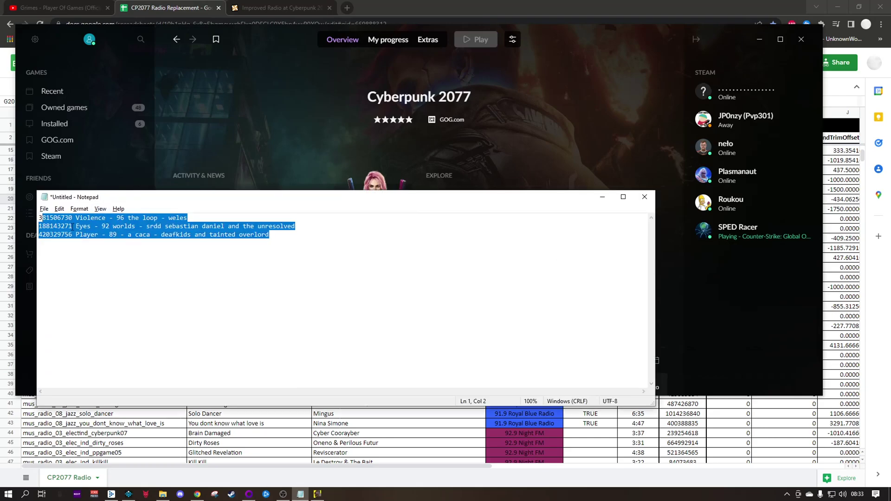
# Select all three track-ID lines in the note and shift the note window right.
pyautogui.click(278, 257)
pyautogui.moveTo(279, 258); pyautogui.dragTo(38, 217)
pyautogui.moveTo(234, 206); pyautogui.dragTo(357, 213)
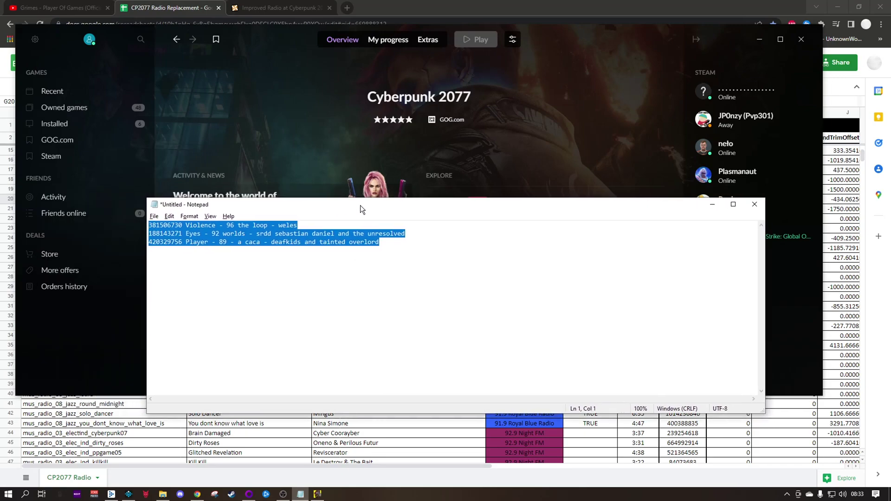
pyautogui.click(396, 251)
pyautogui.hotkey('ctrl', 'a')
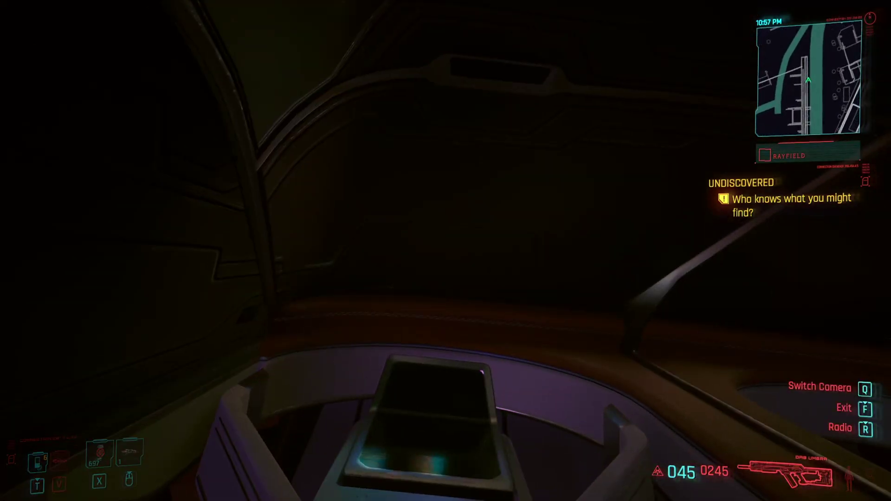
# In the CET overlay, add a track to Custom Radio Playlist, enable Shuffle, and play.
pyautogui.press('`')
pyautogui.moveTo(694, 259); pyautogui.dragTo(669, 10)
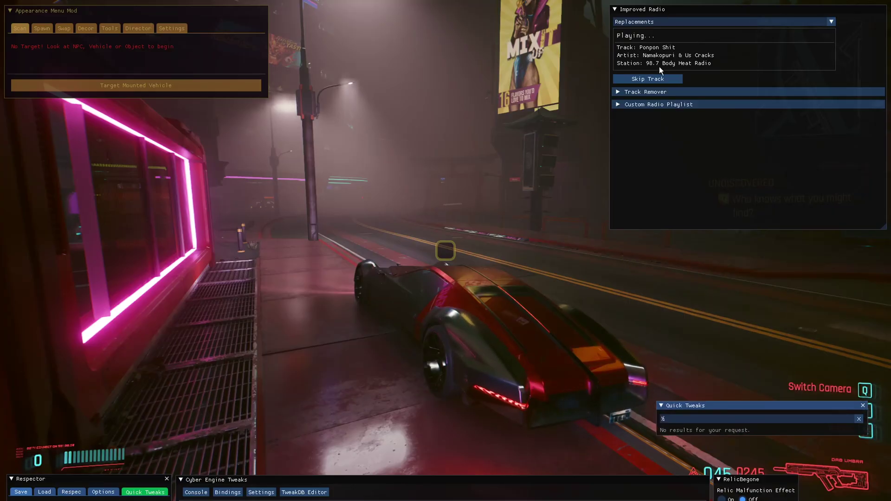
pyautogui.click(622, 105)
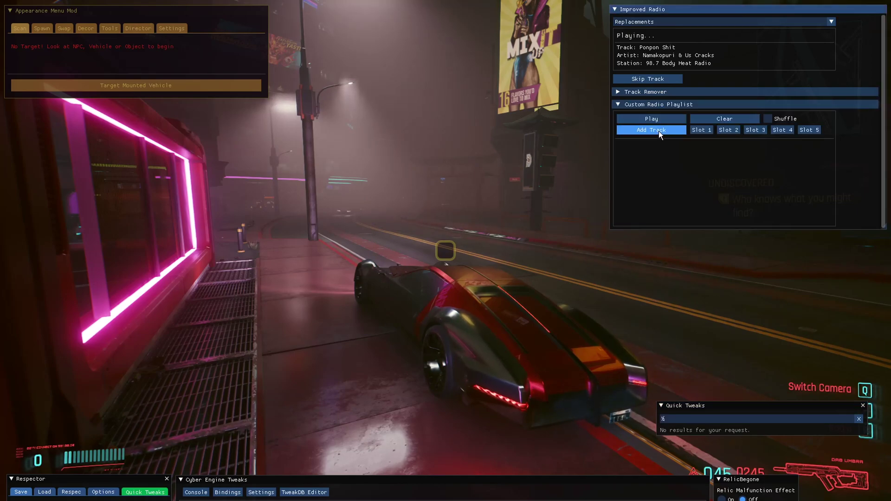
pyautogui.click(658, 131)
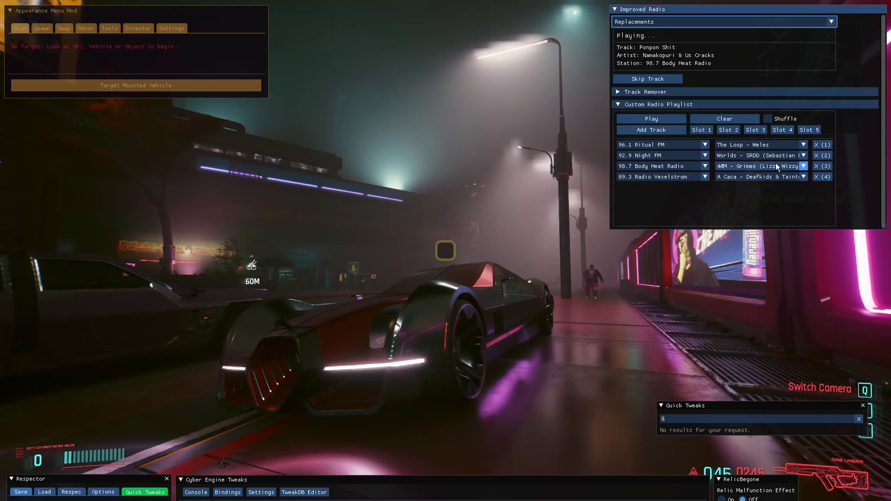
pyautogui.click(766, 118)
pyautogui.click(672, 120)
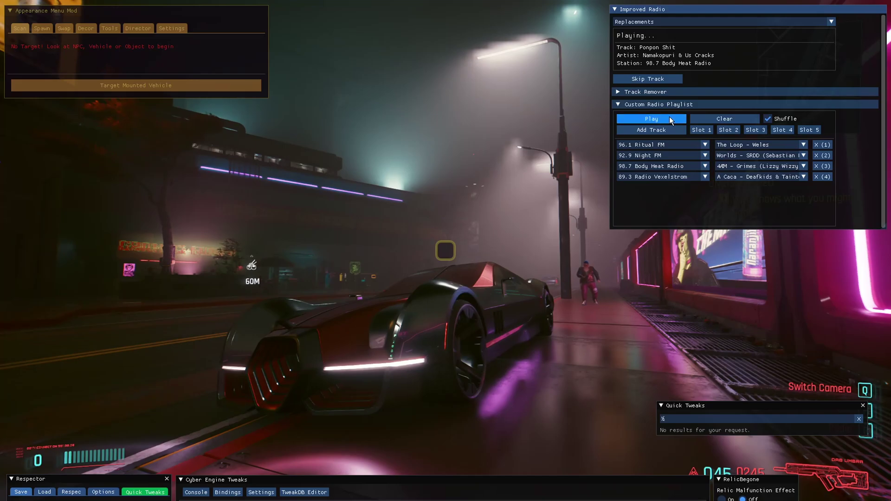
# Switch to cockpit view and skip to A Caca on 89.3 Radio Vexelstrom in the CET overlay.
pyautogui.press('`')
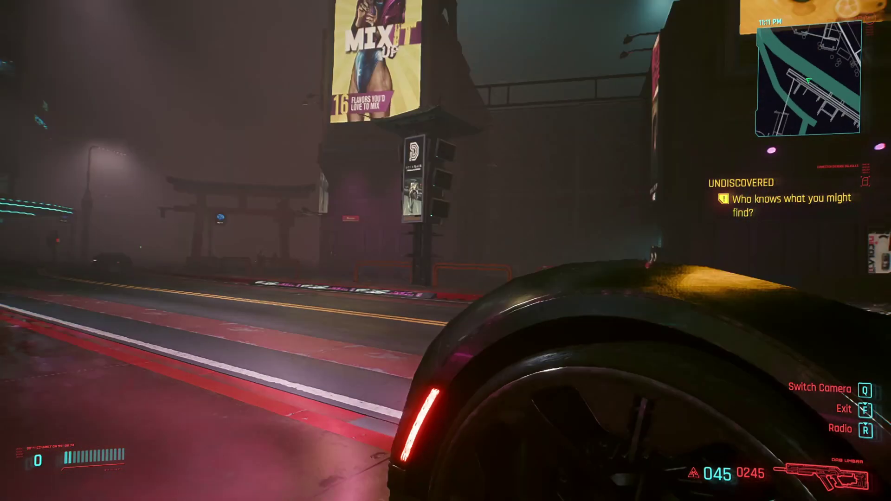
pyautogui.press('q')
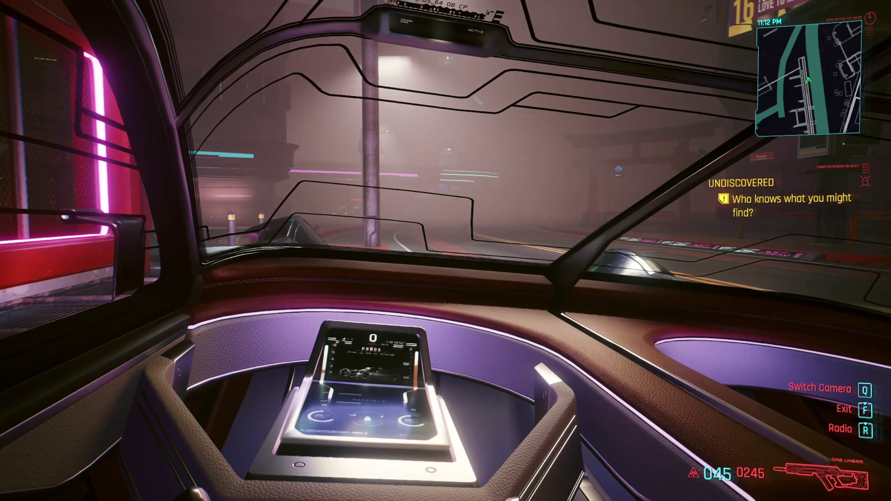
pyautogui.press('`')
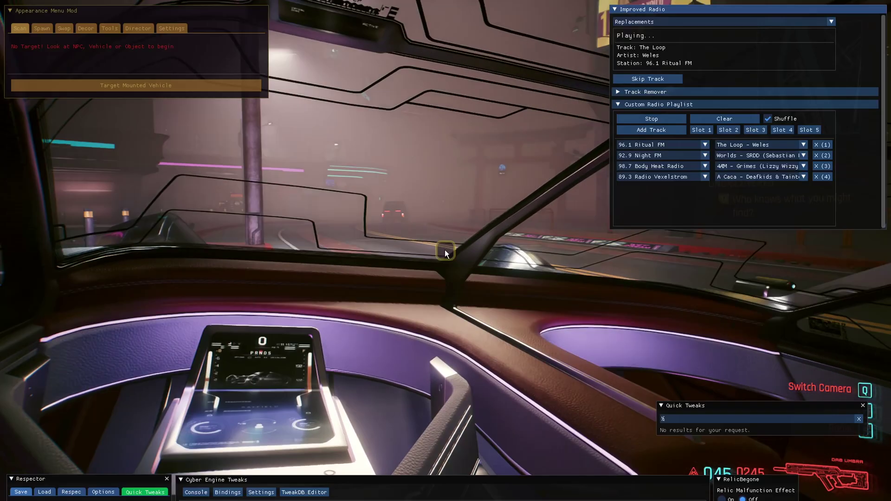
pyautogui.click(654, 77)
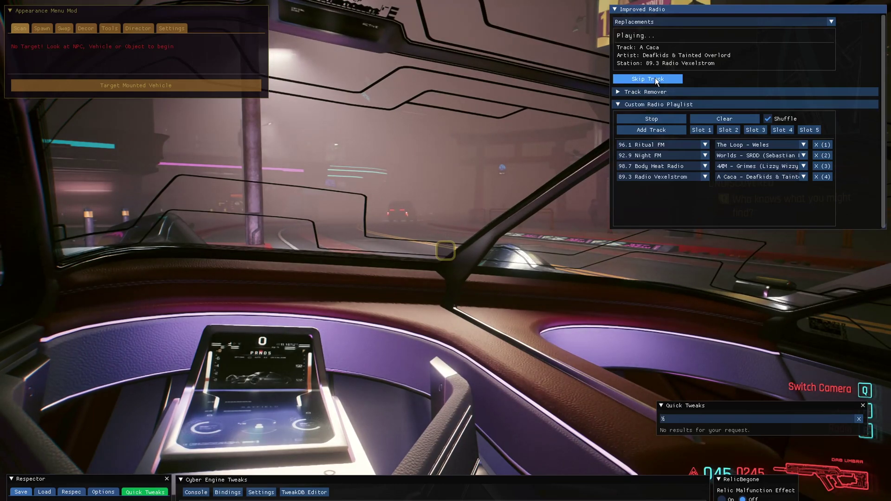
pyautogui.press('`')
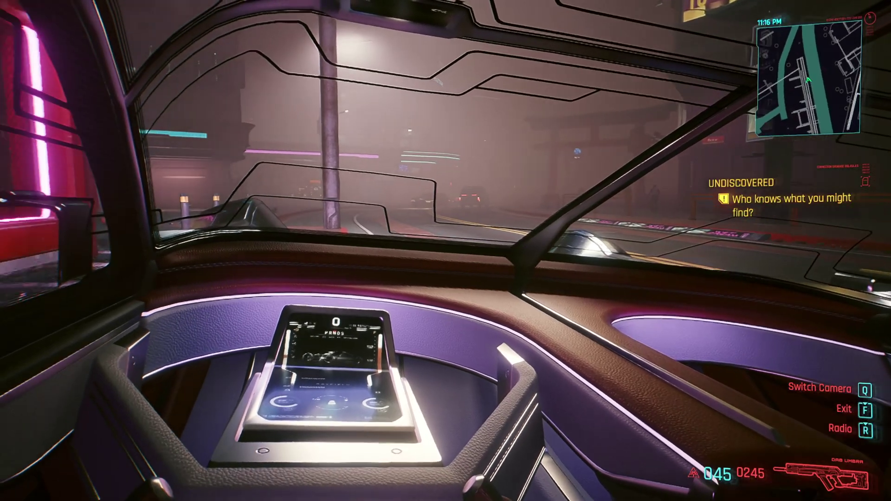
pyautogui.press('`')
pyautogui.press('`')
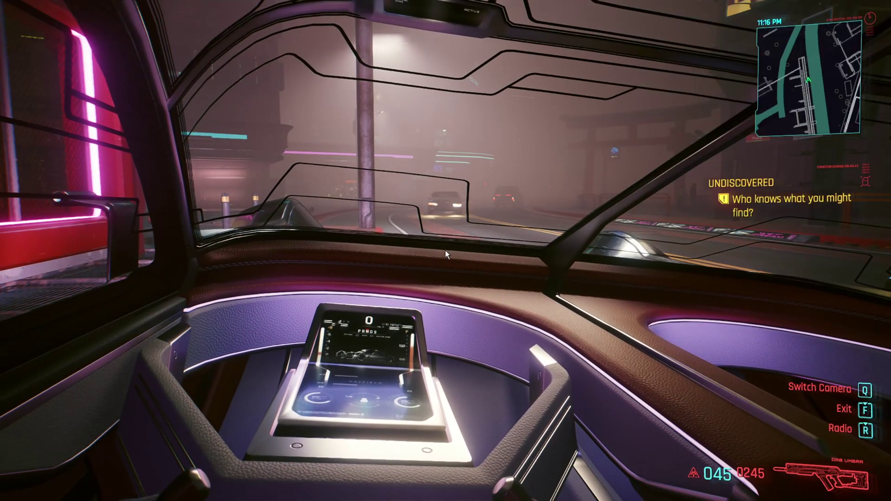
pyautogui.press('`')
pyautogui.press('`')
pyautogui.press('`')
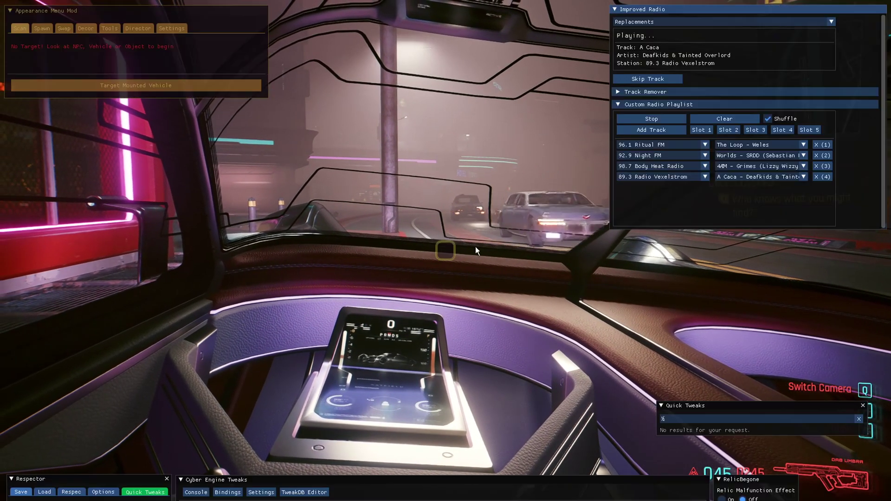
pyautogui.press('`')
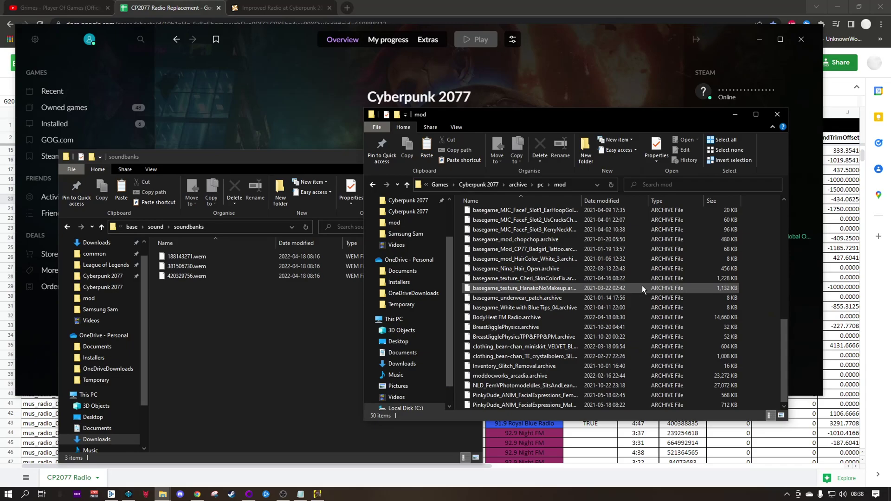
# Check that BodyHeat FM Radio.archive sits in the mod folder beside the three soundbank WEM files.
pyautogui.click(530, 318)
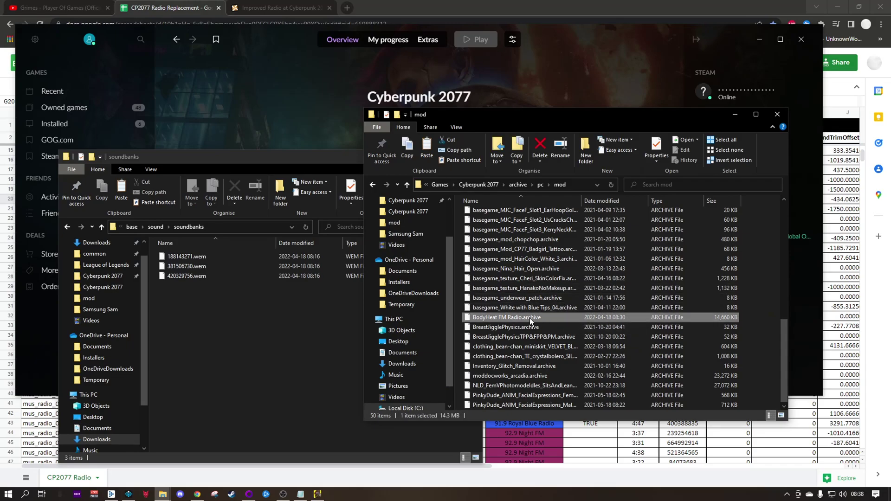
pyautogui.click(171, 295)
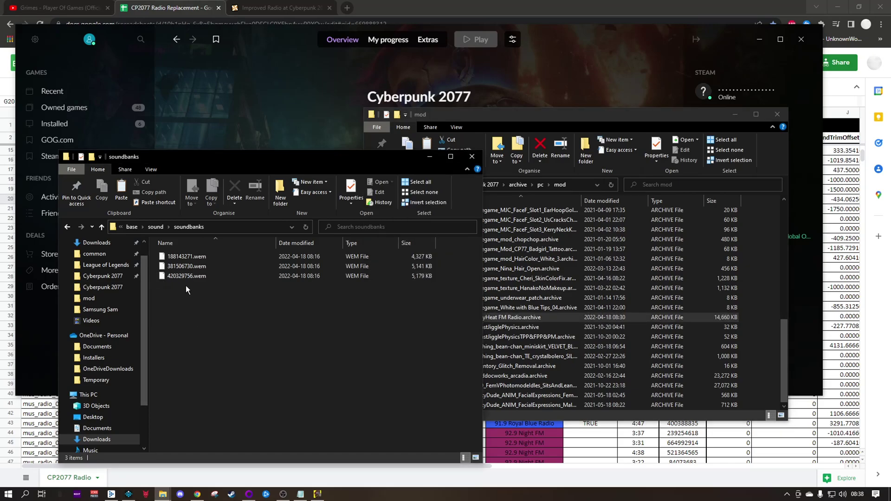
pyautogui.moveTo(204, 298); pyautogui.dragTo(240, 264)
pyautogui.click(209, 316)
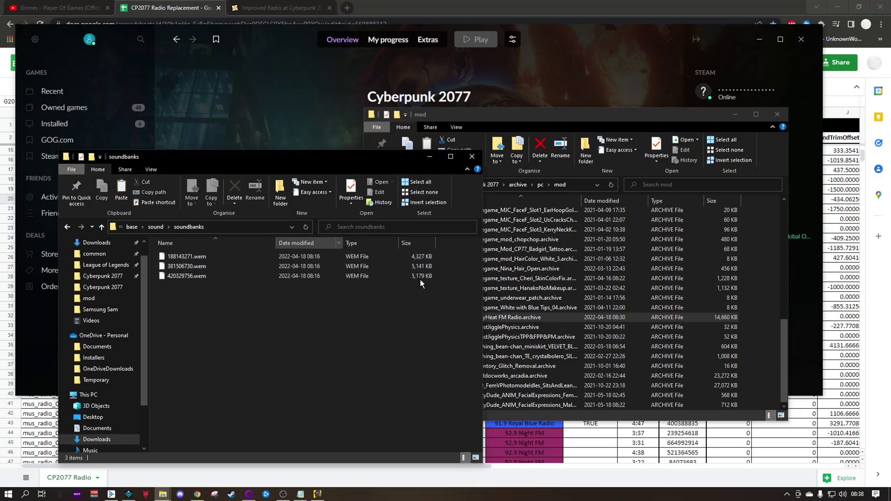
pyautogui.click(534, 318)
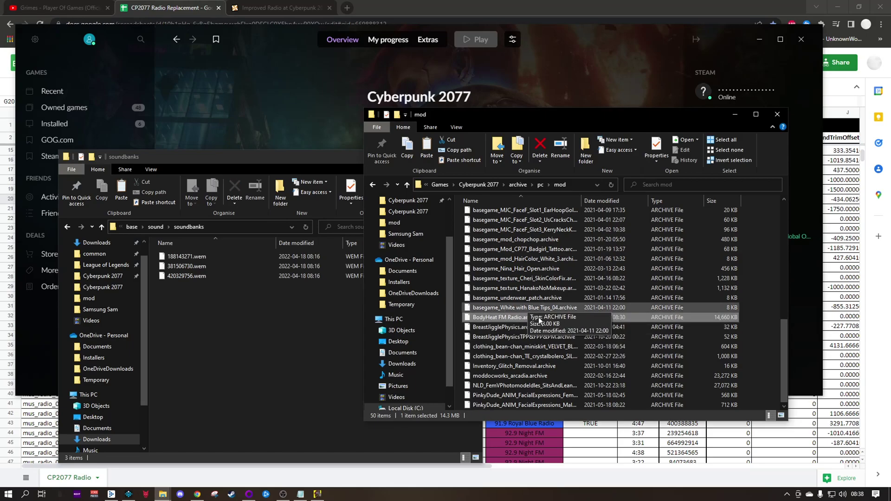
pyautogui.click(195, 494)
pyautogui.scroll(2, 686, 243)
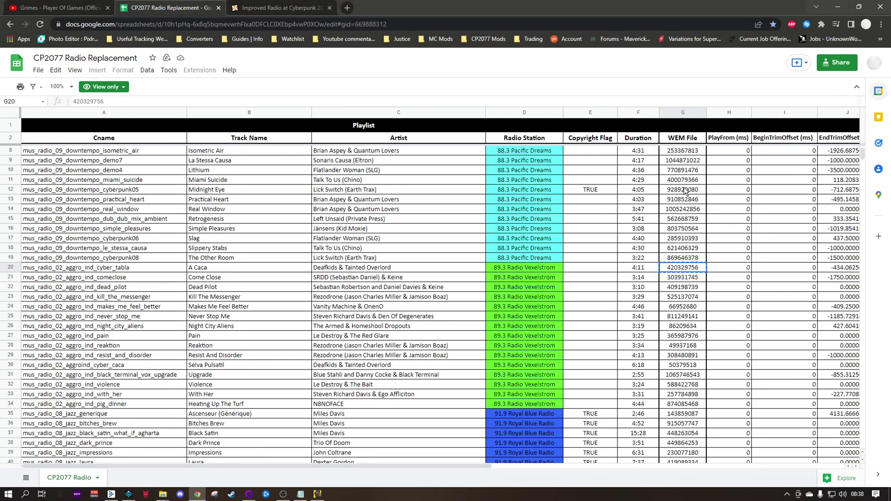
pyautogui.scroll(2, 686, 191)
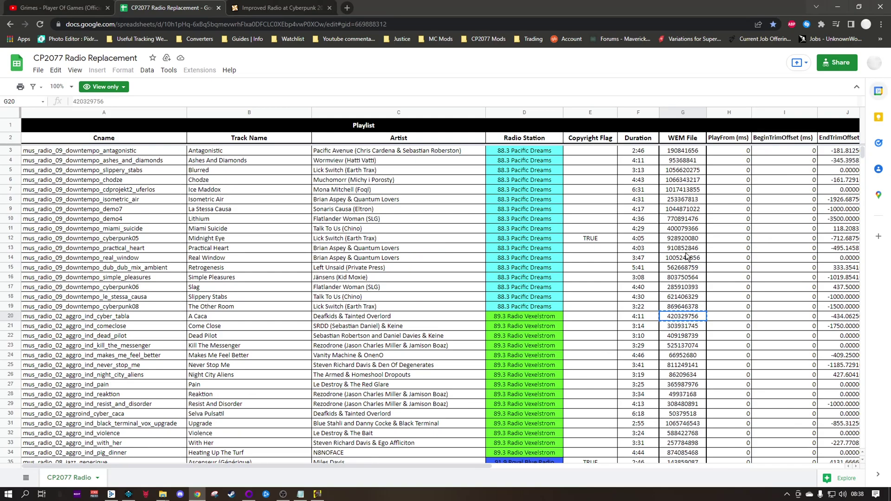
pyautogui.scroll(-2, 699, 279)
pyautogui.scroll(-1, 696, 293)
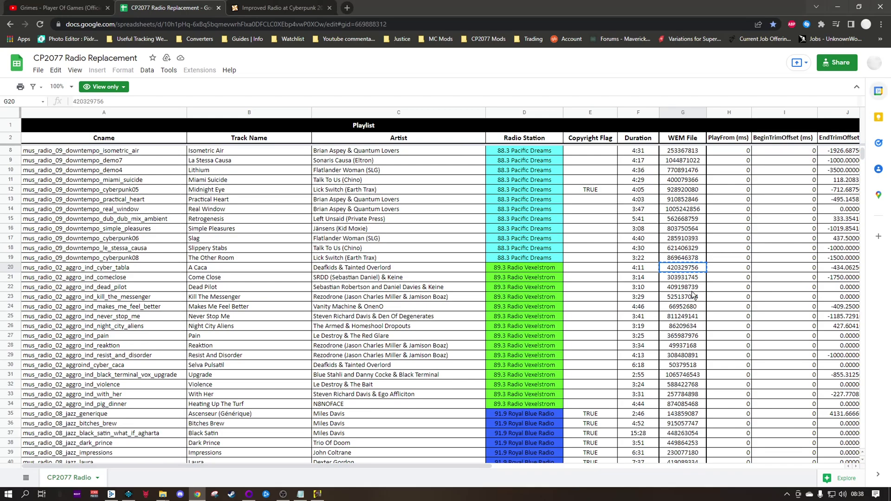
pyautogui.scroll(-9, 694, 298)
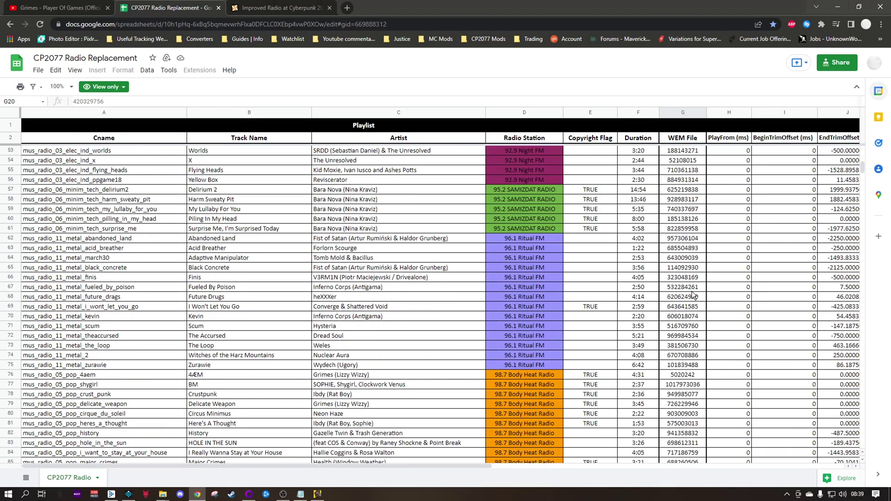